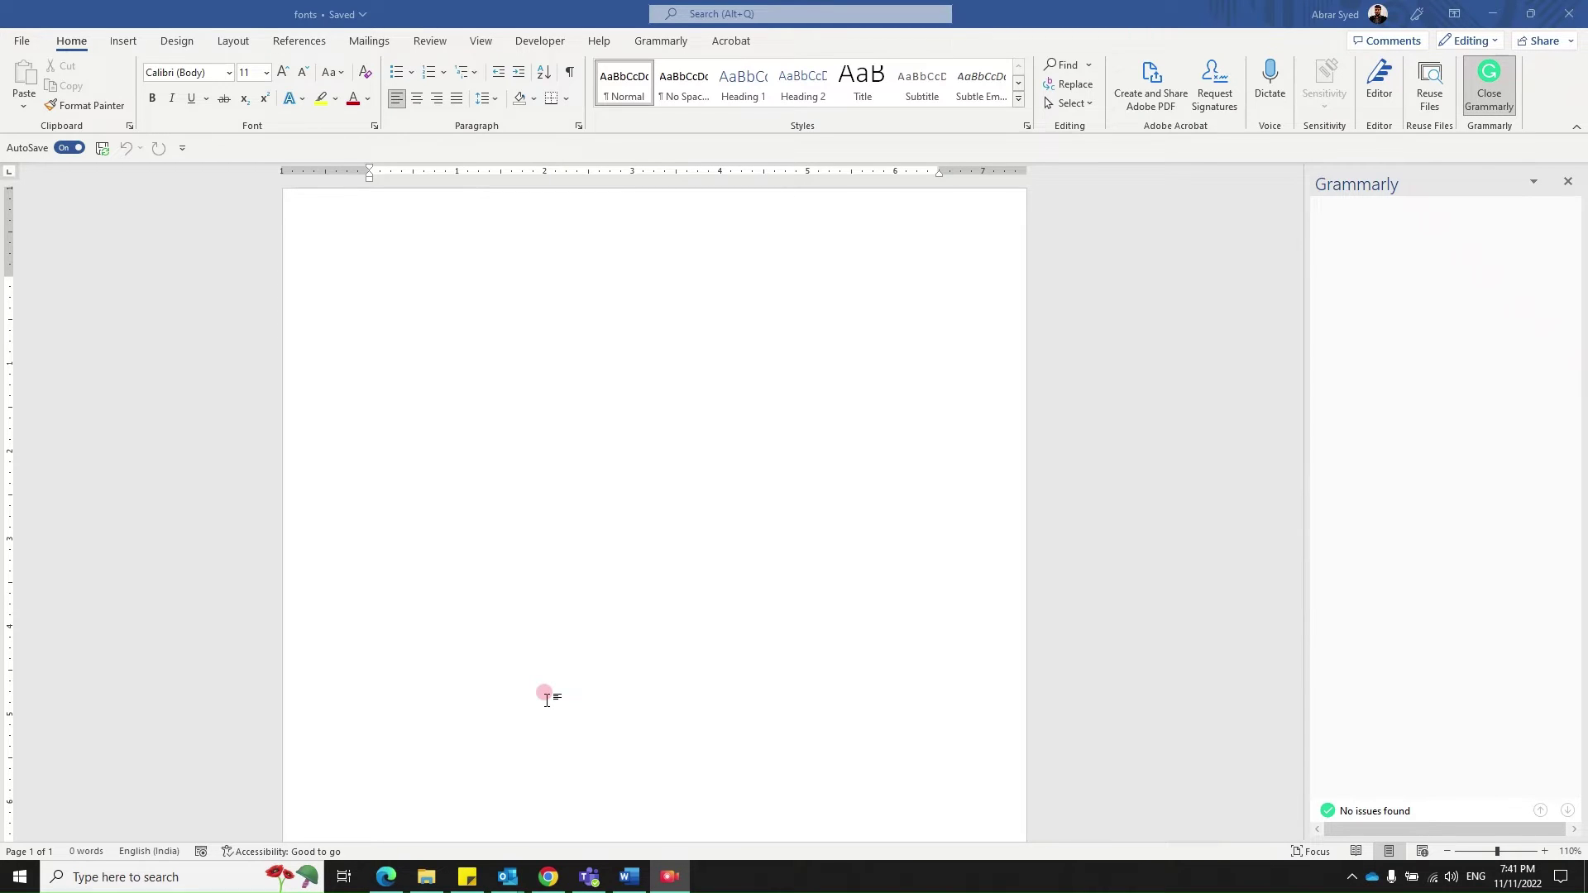
Leave the blank Word document and switch to the Google Fonts page in Chrome.
left_click(385, 266)
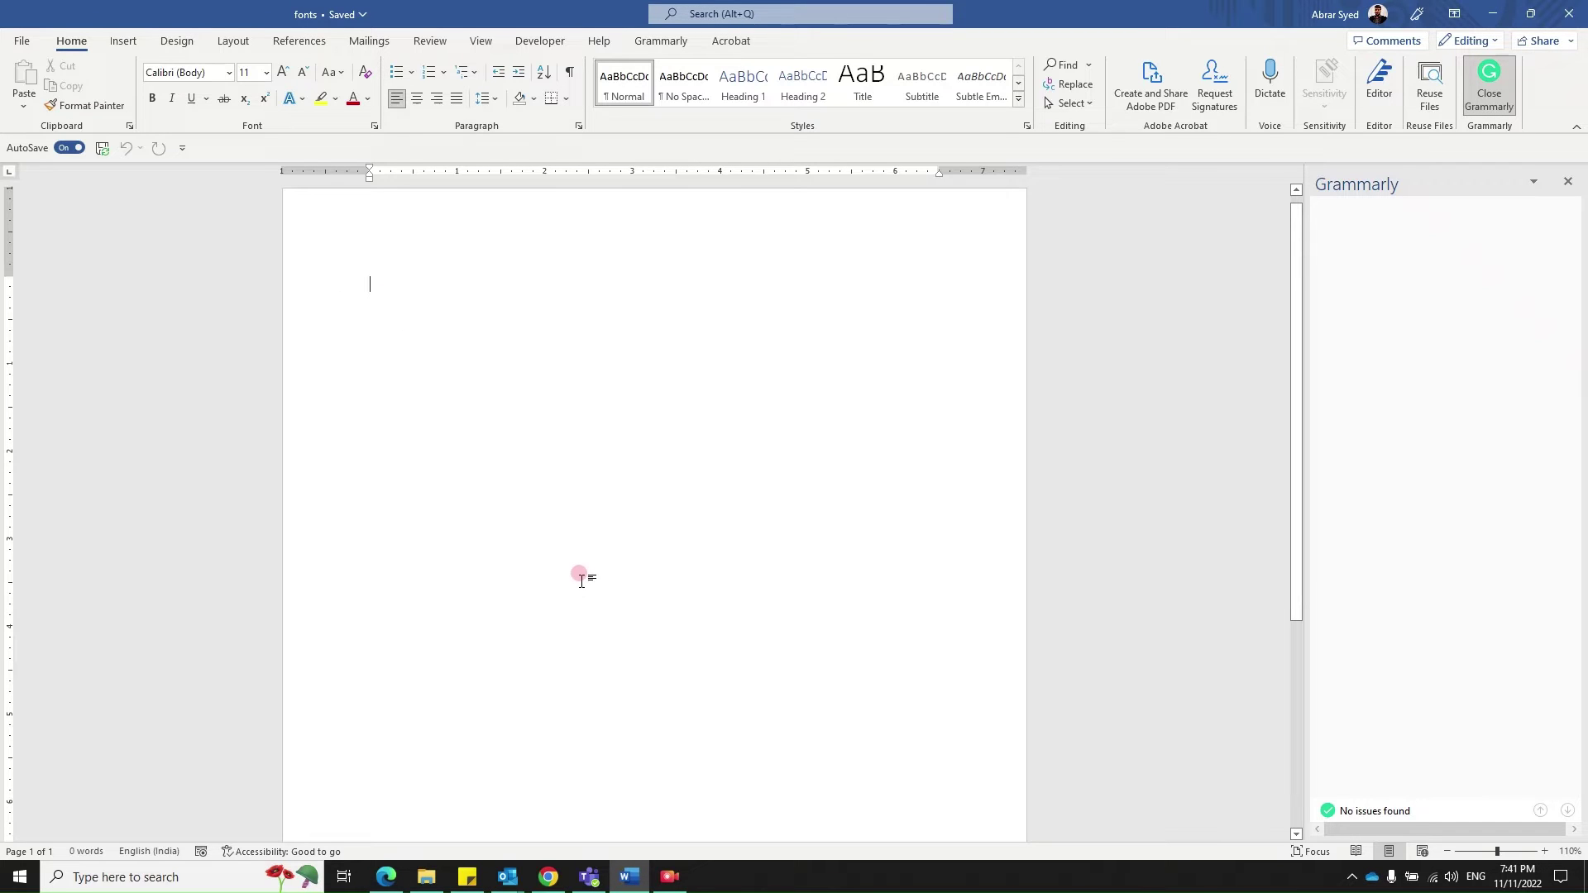
left_click(548, 876)
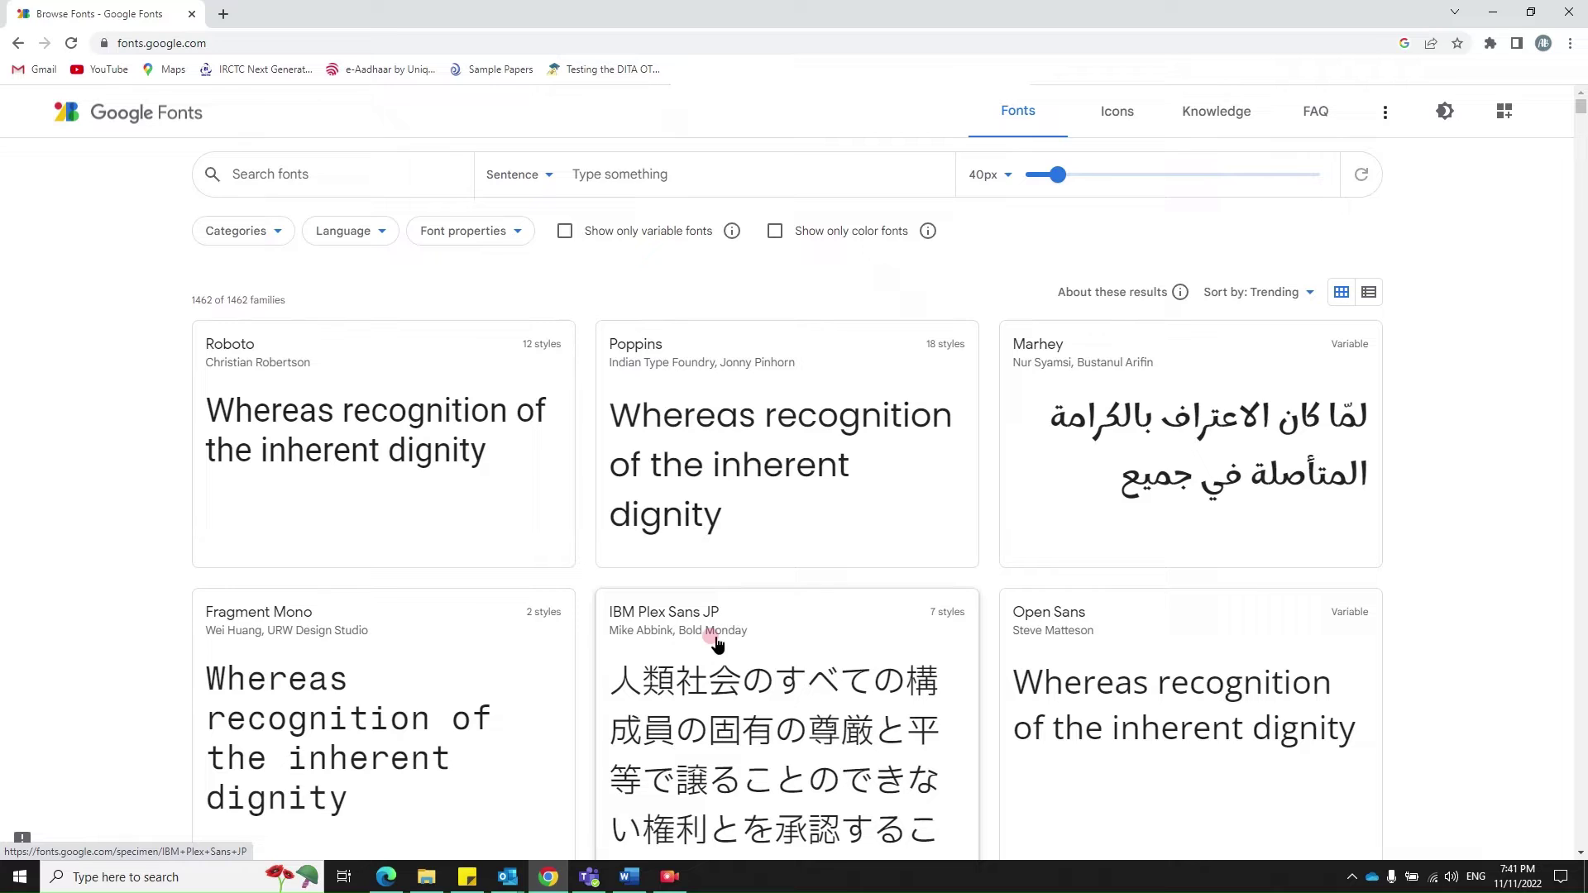
Bring the Word fonts document forward from its taskbar preview, then minimise Word to reveal Google Fonts.
mouse_move(630, 881)
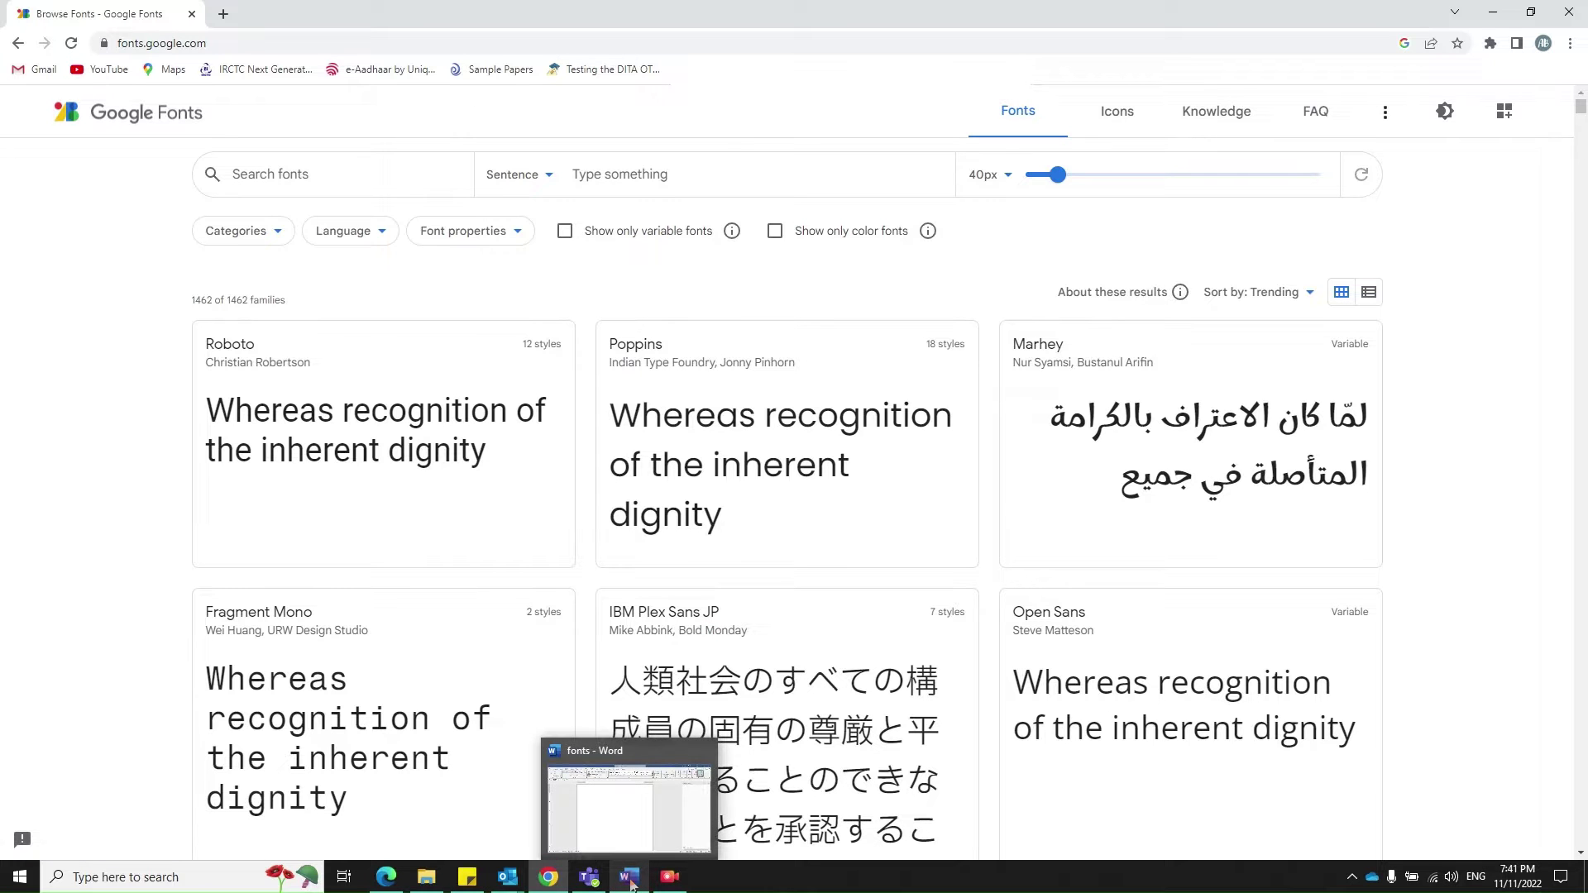
left_click(628, 826)
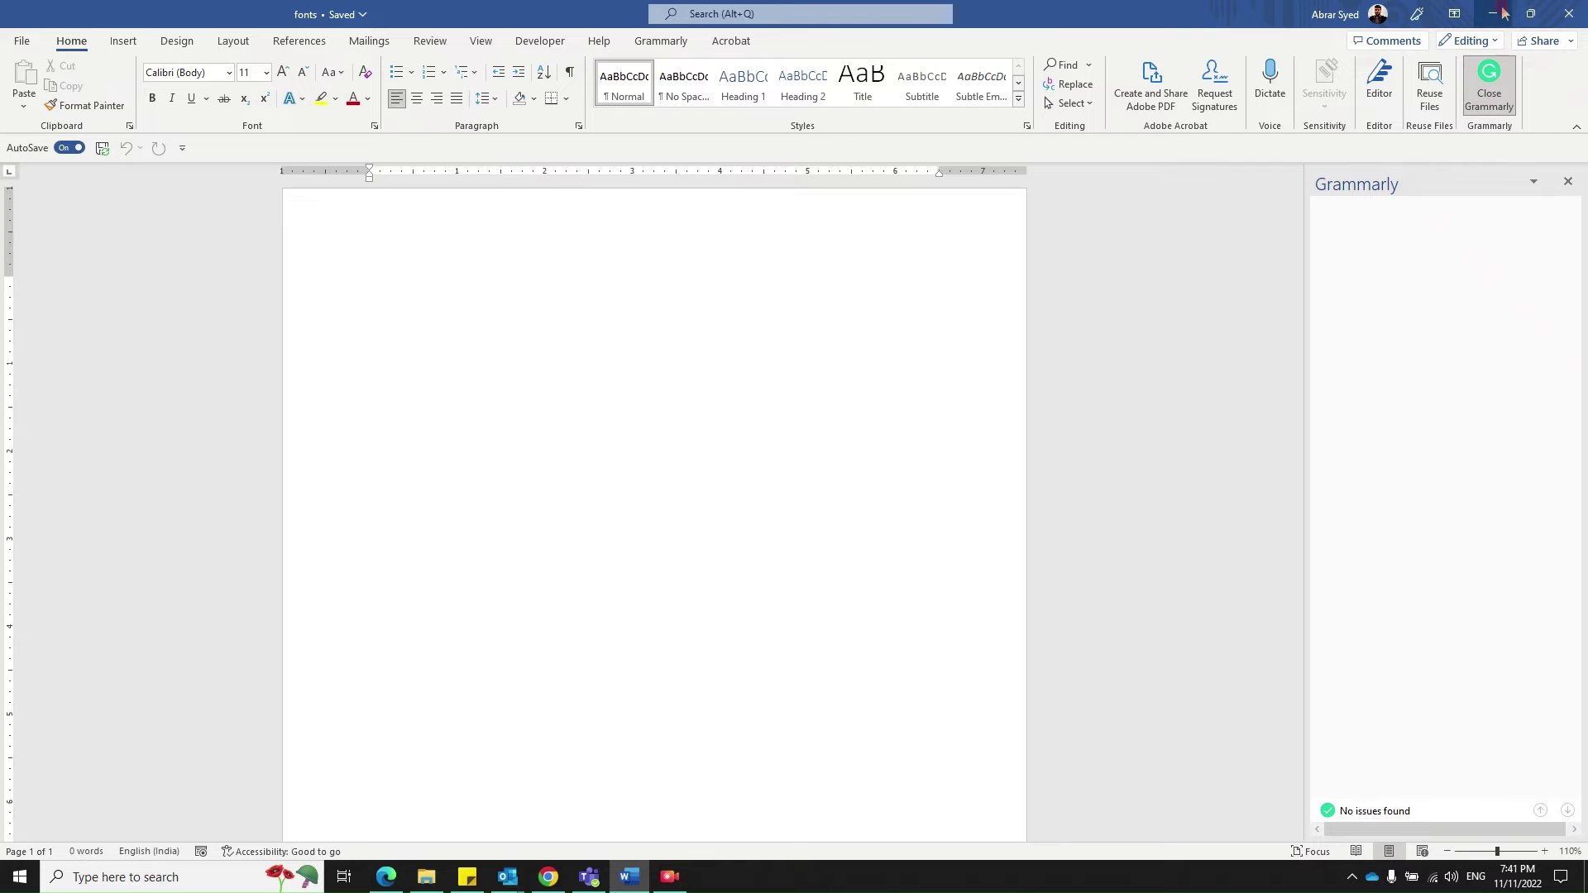
left_click(1476, 20)
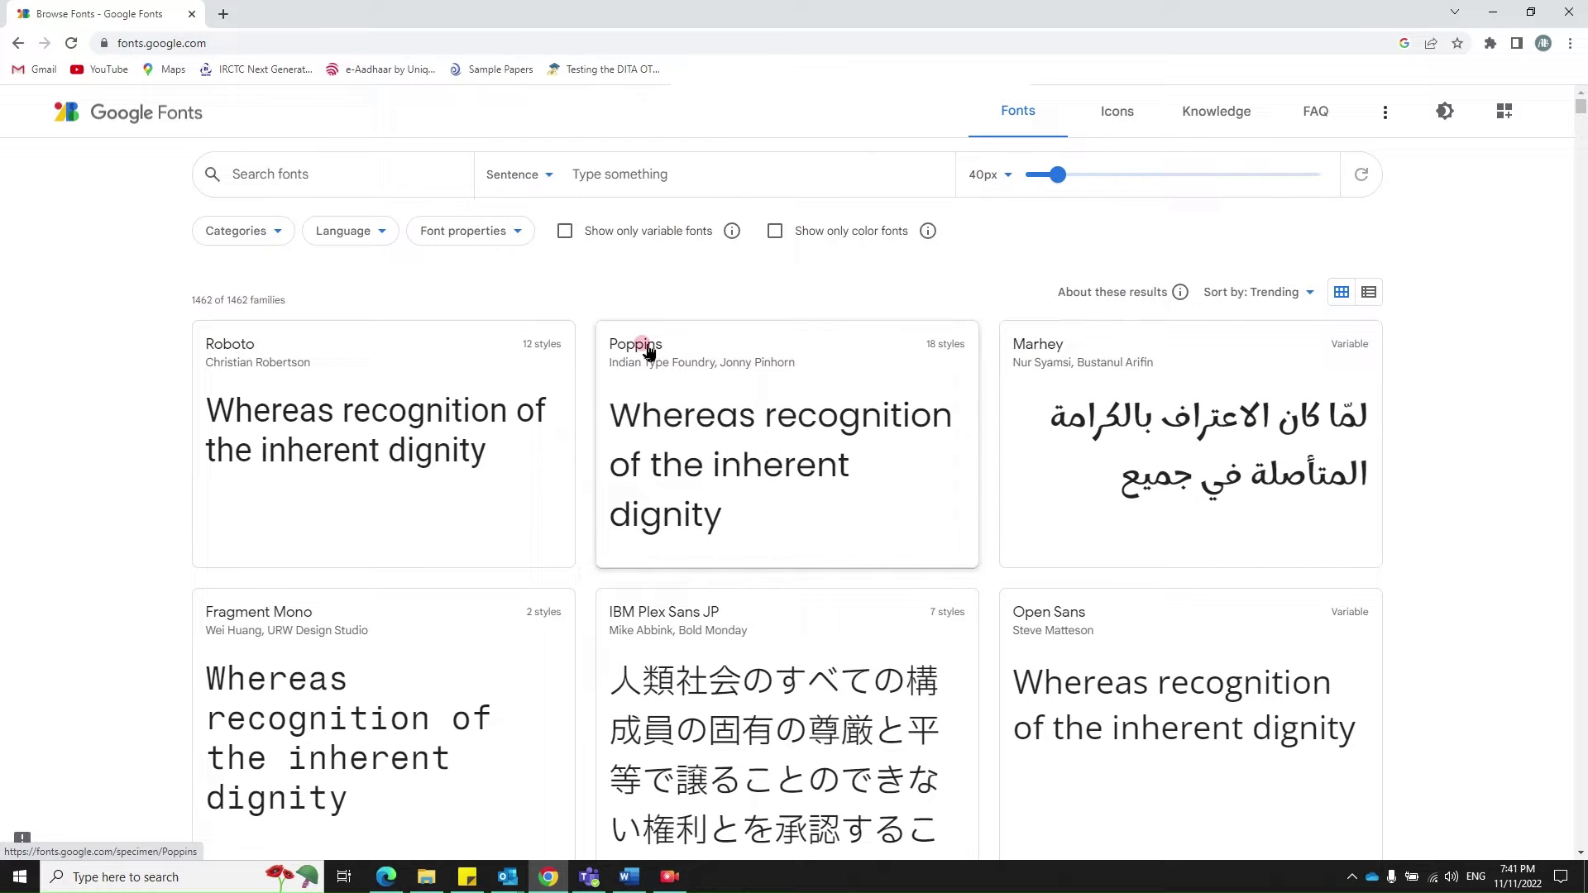
Try applying the font 'Popp' in Word and dismiss the font-unavailable warning.
left_click(629, 876)
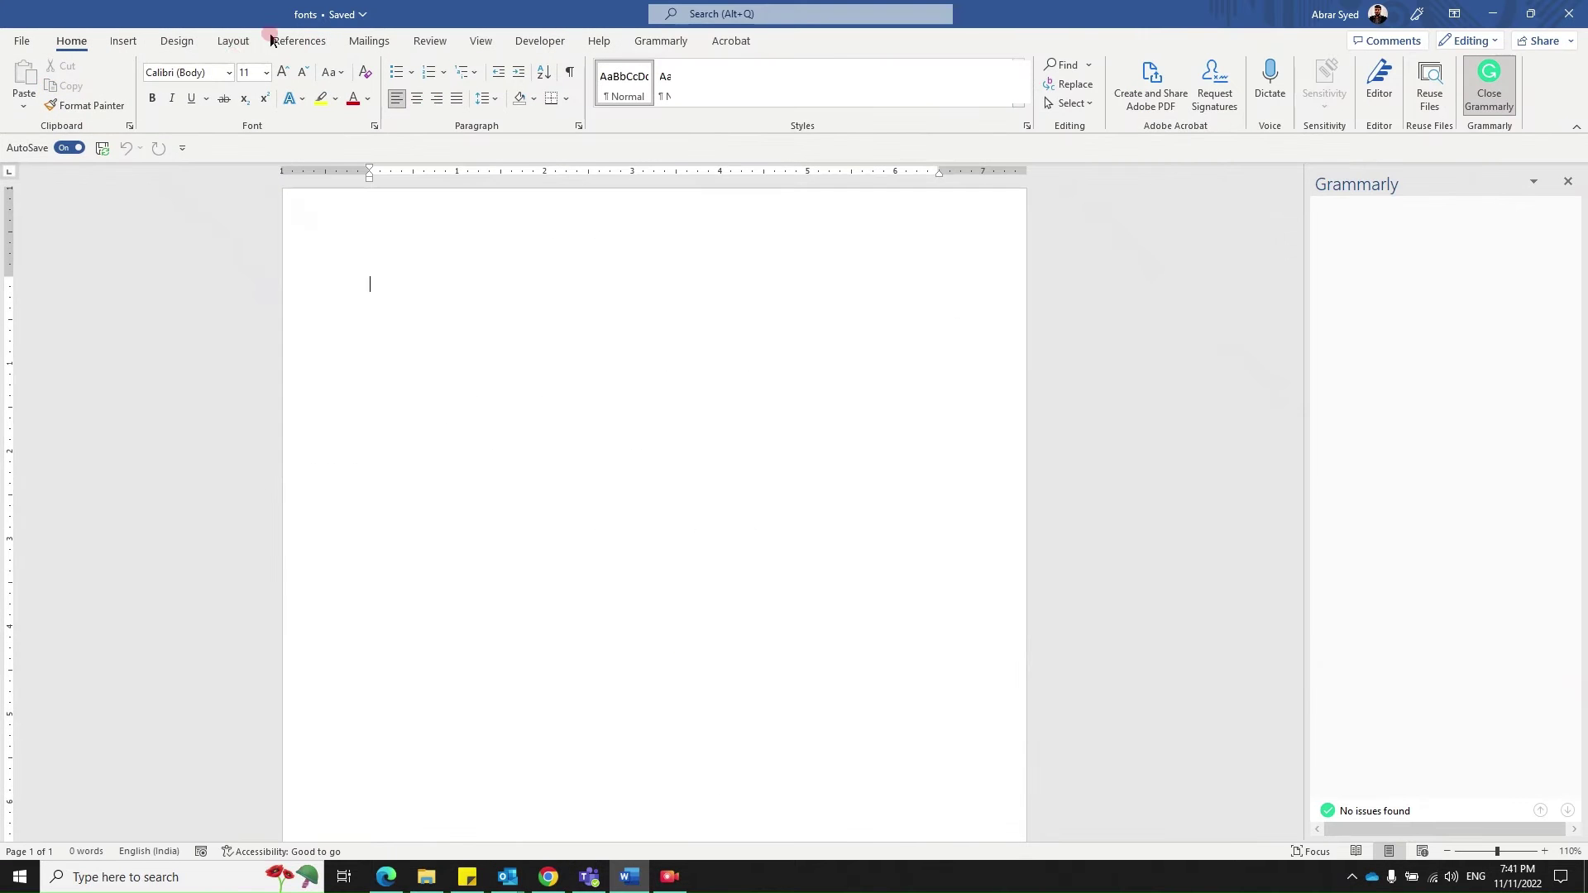
left_click(200, 73)
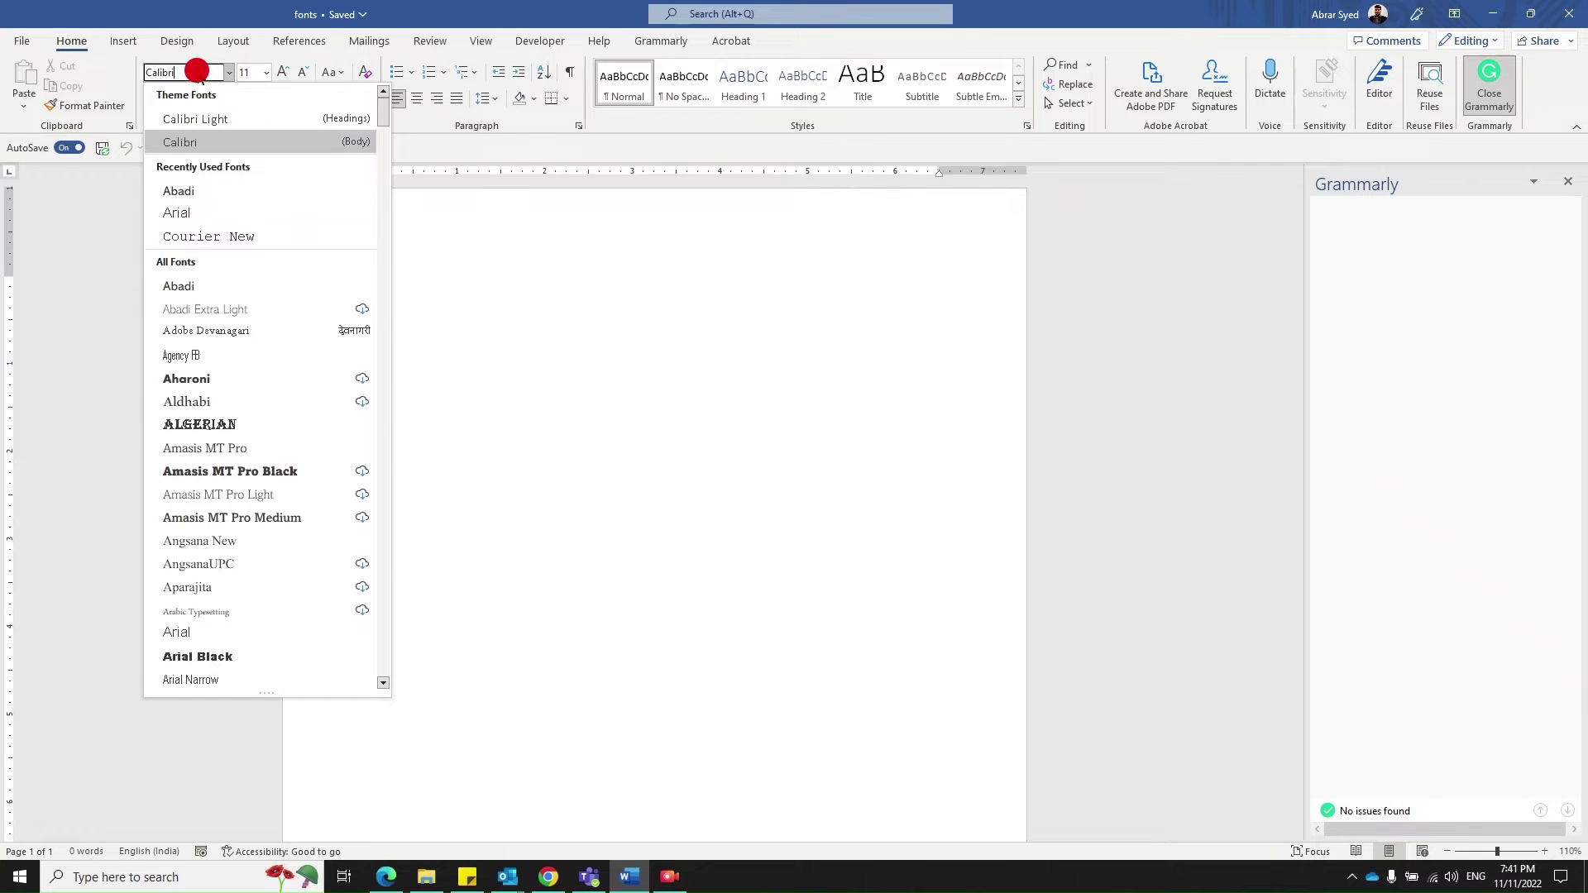
type("Popp")
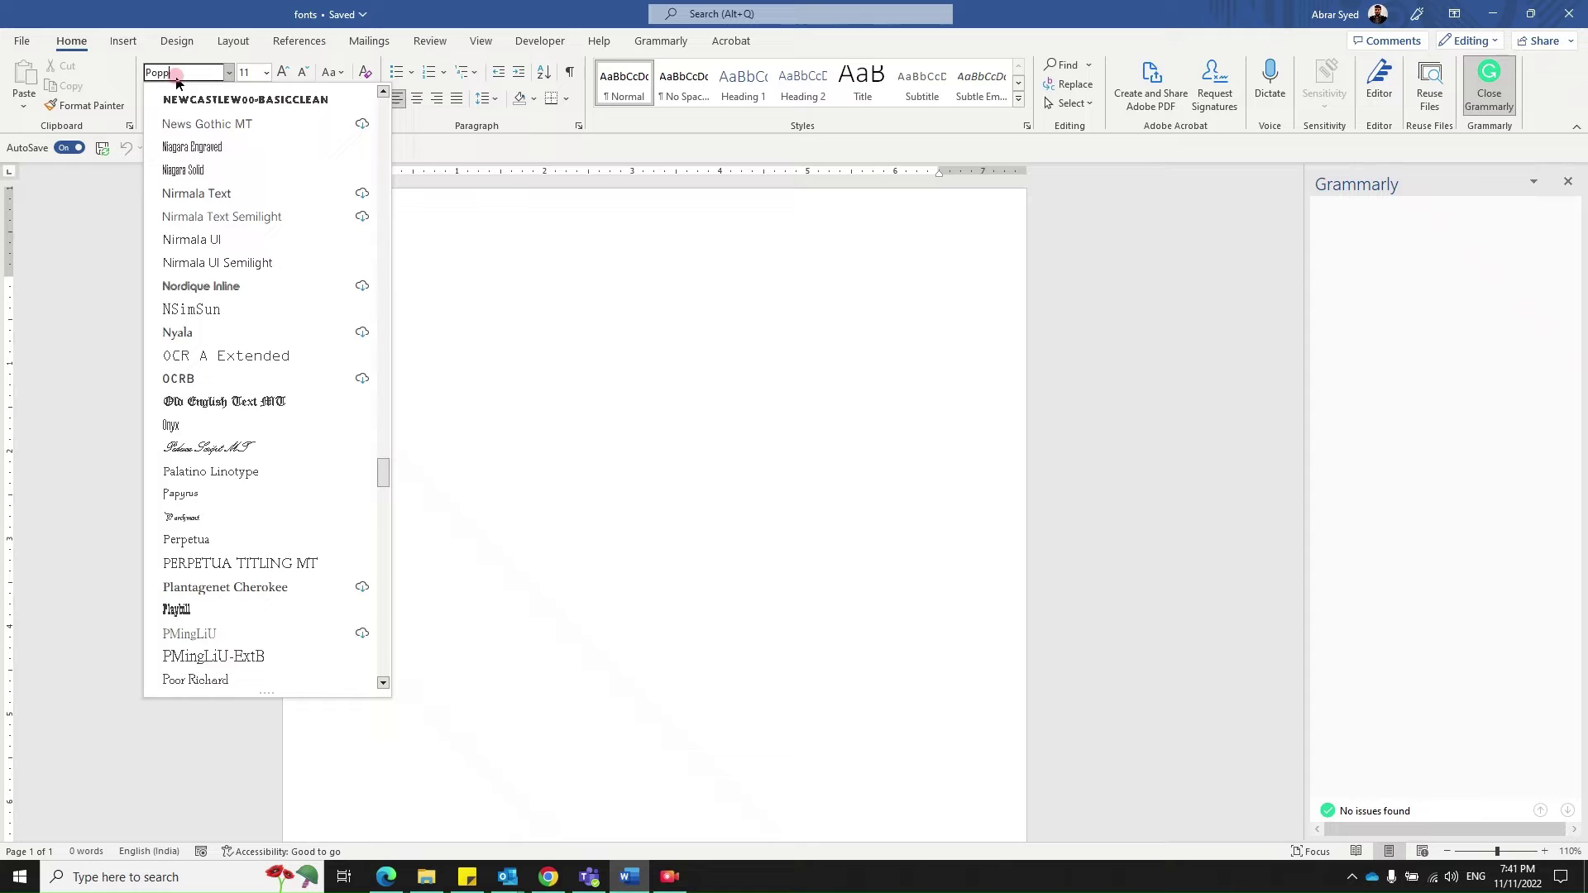
key("Return")
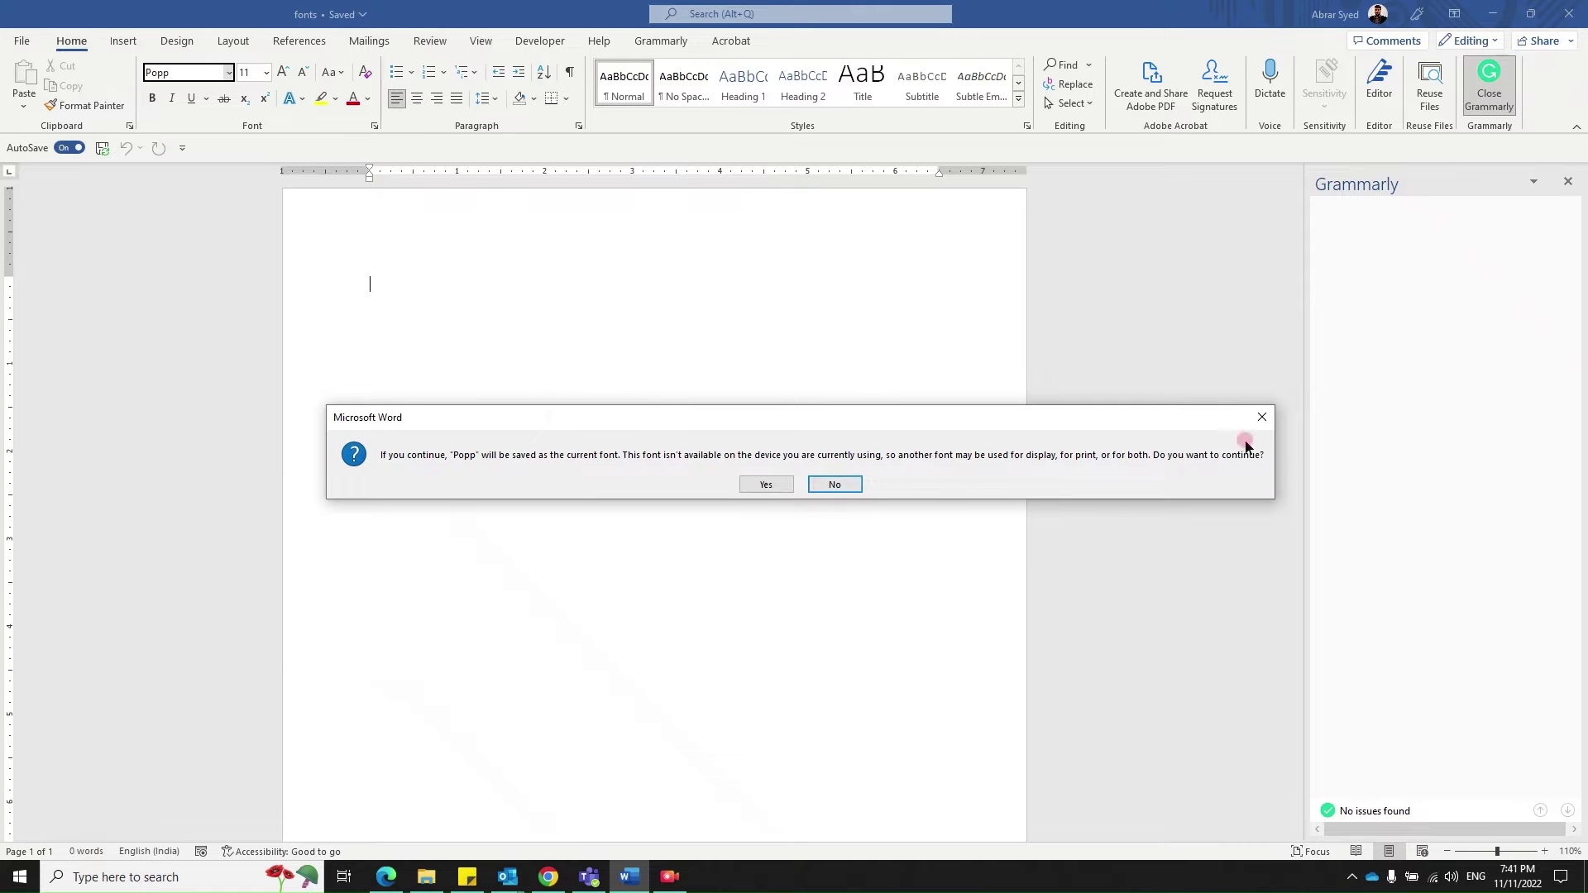
left_click(1261, 417)
Open the Poppins page on Google Fonts and download the whole family.
left_click(549, 877)
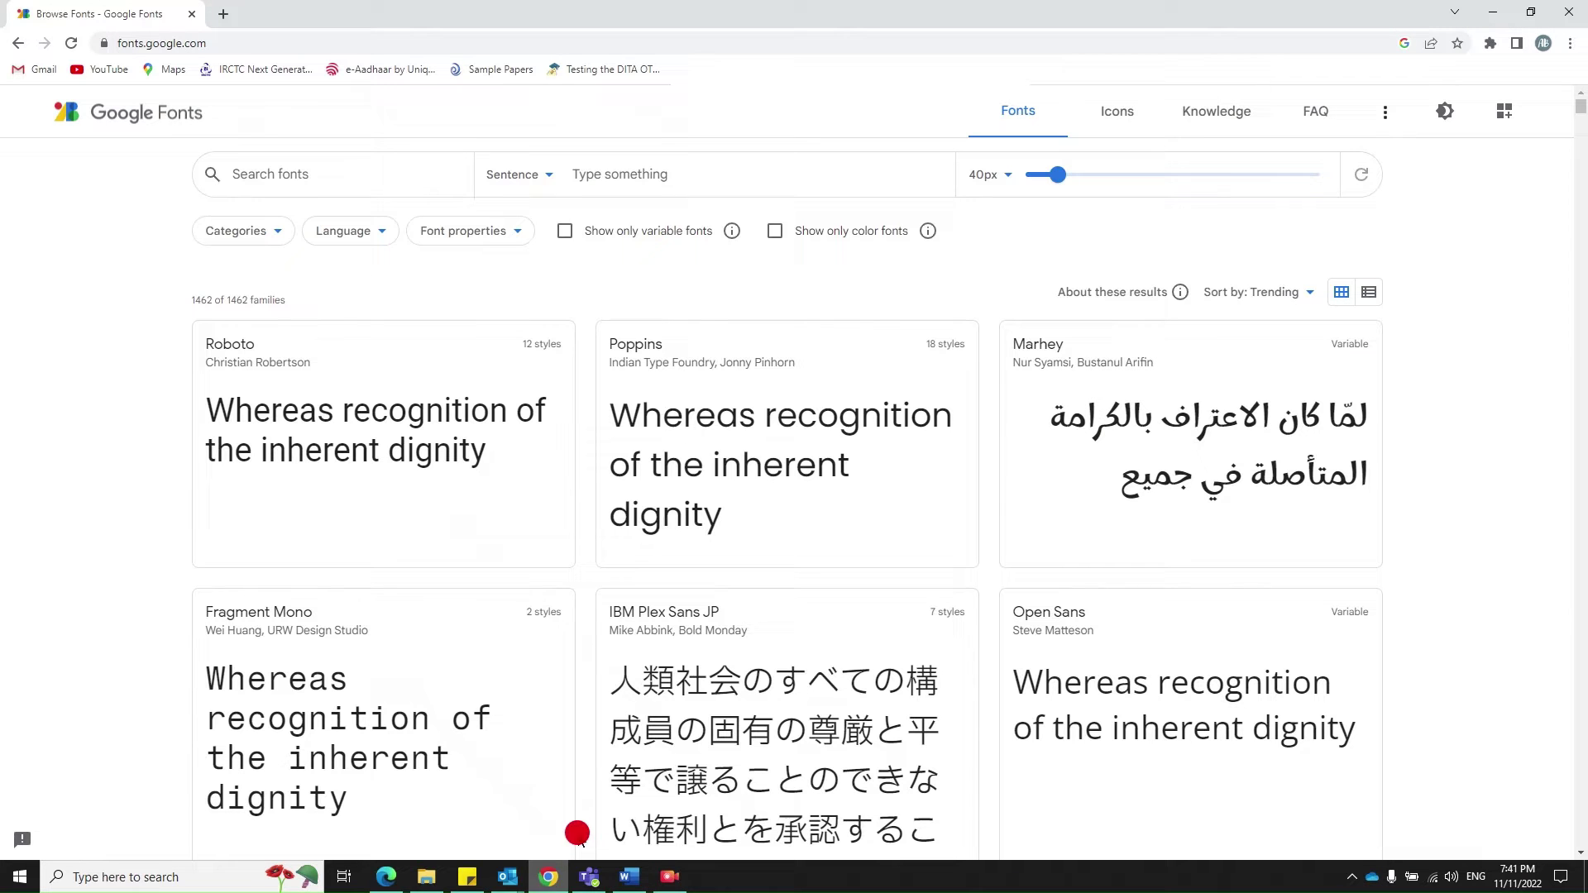
left_click(713, 361)
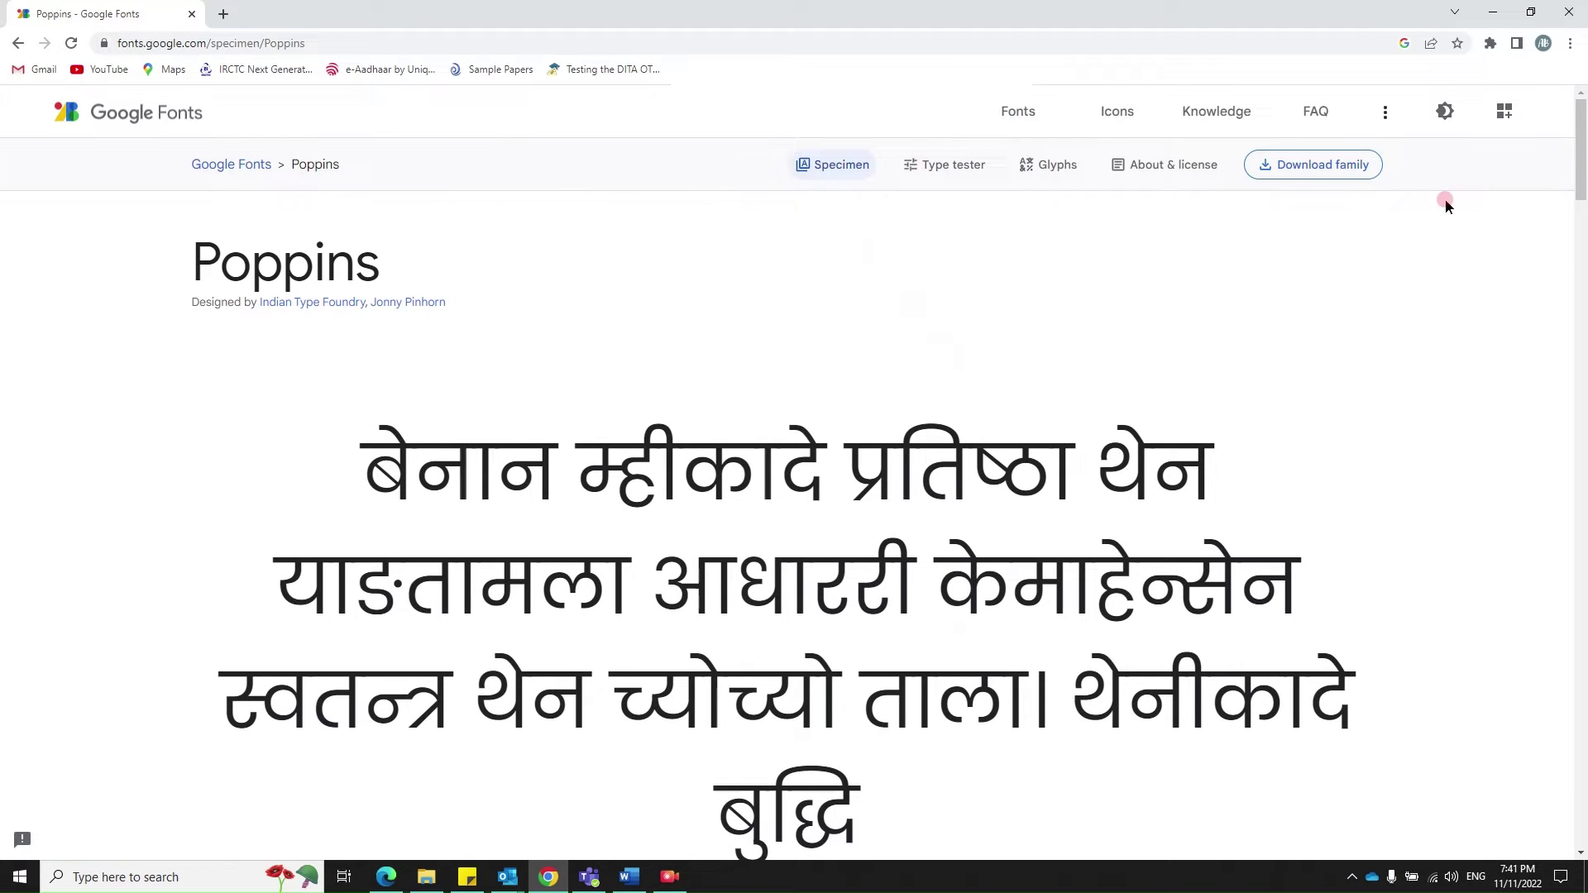
left_click(1334, 174)
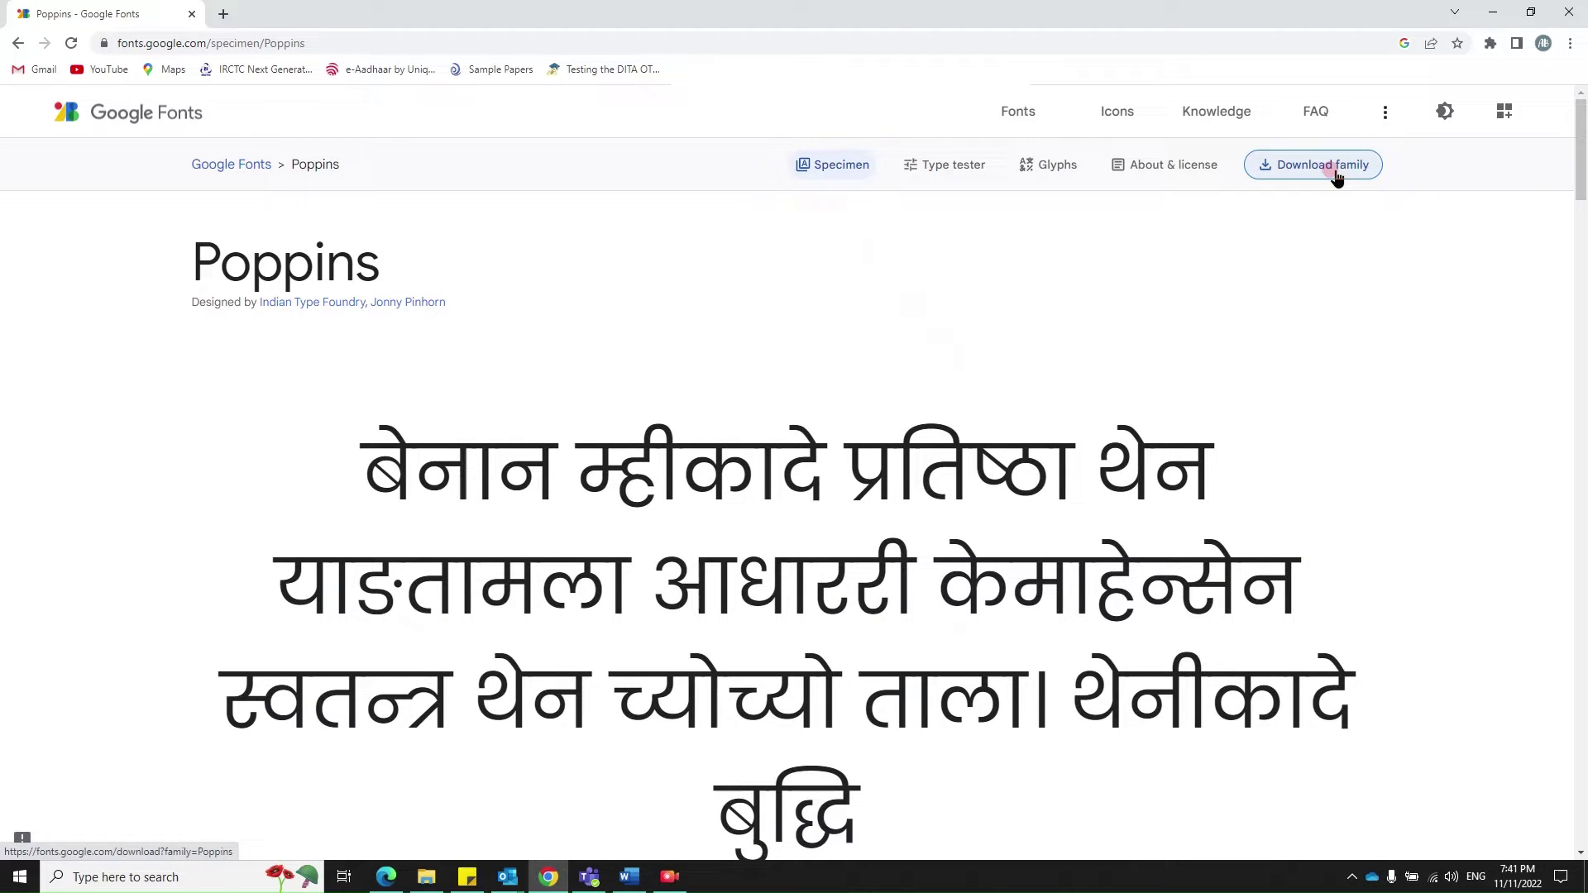
Open the extracted Poppins folder in Downloads and select the Poppins-Black font file.
left_click(426, 876)
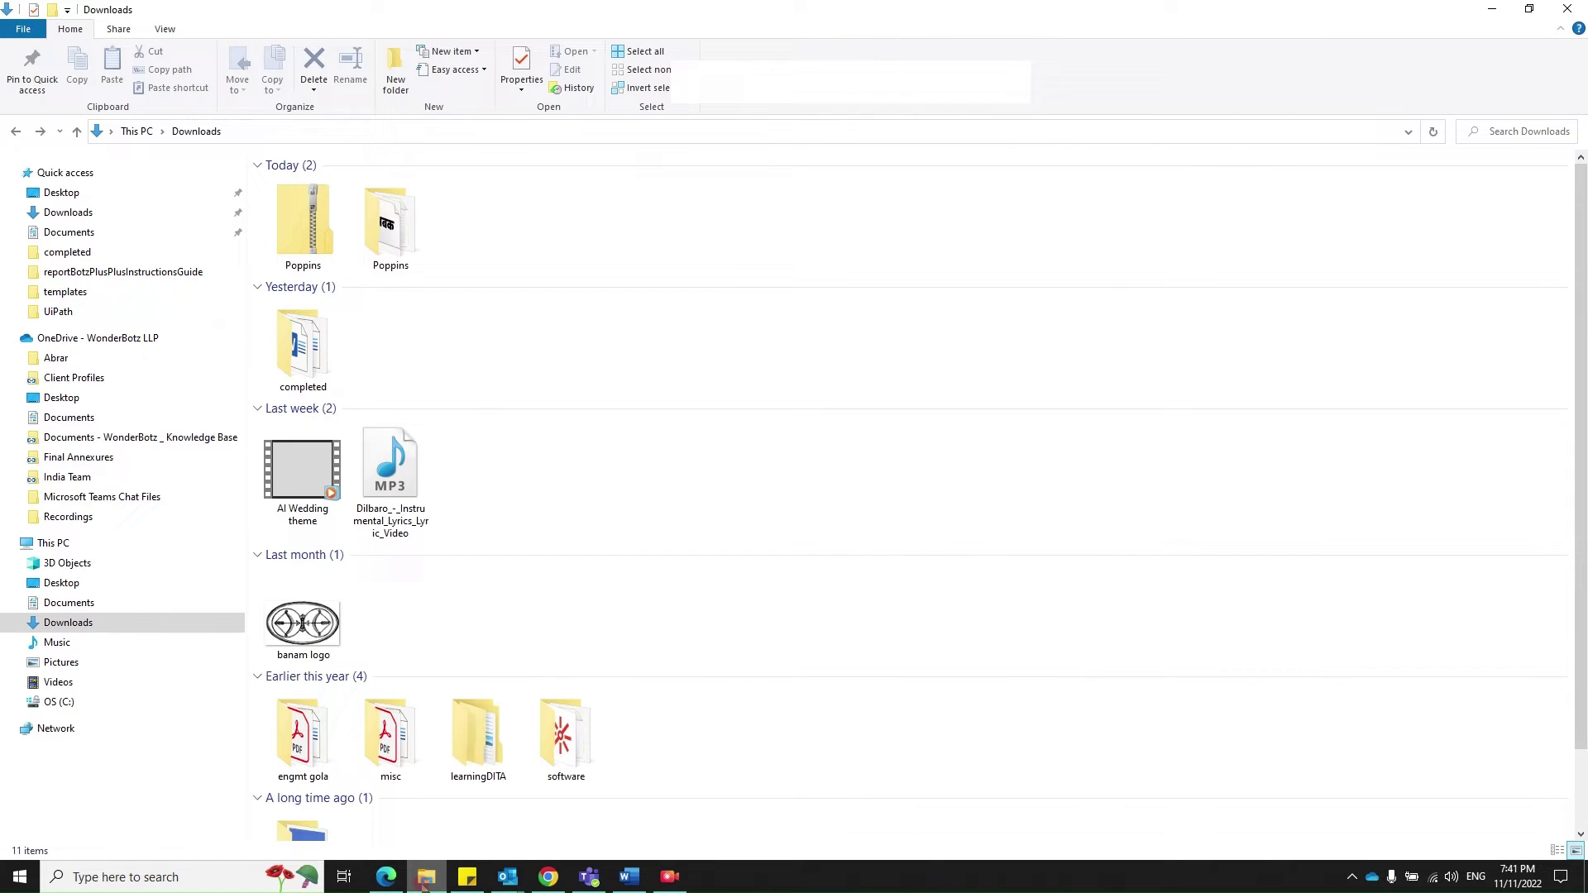
left_click(303, 209)
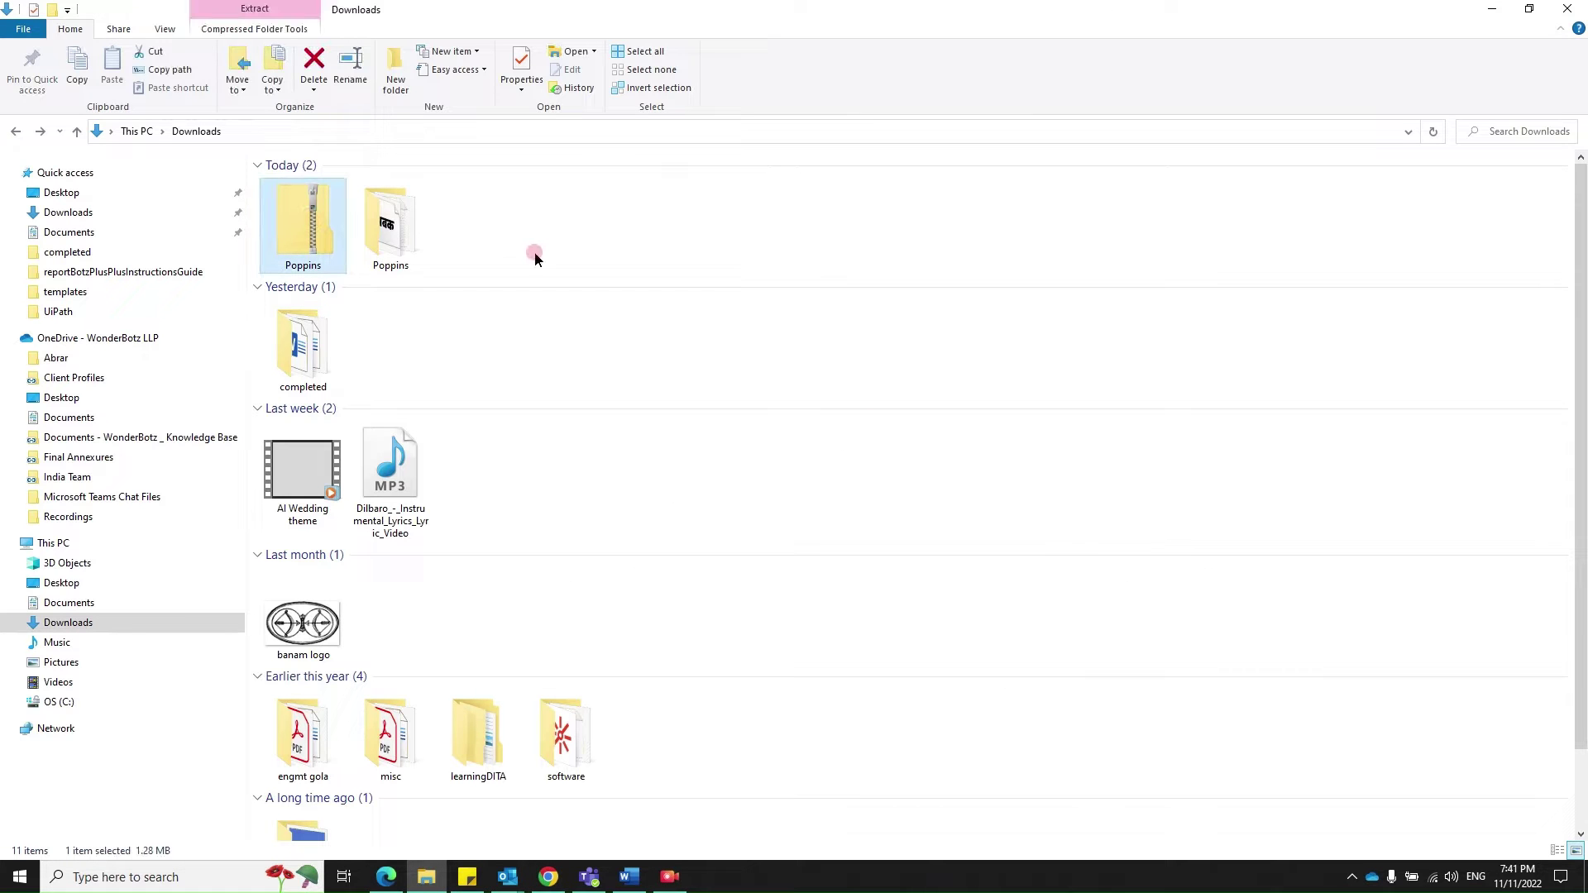
double_click(397, 229)
left_click_drag(393, 600, 465, 209)
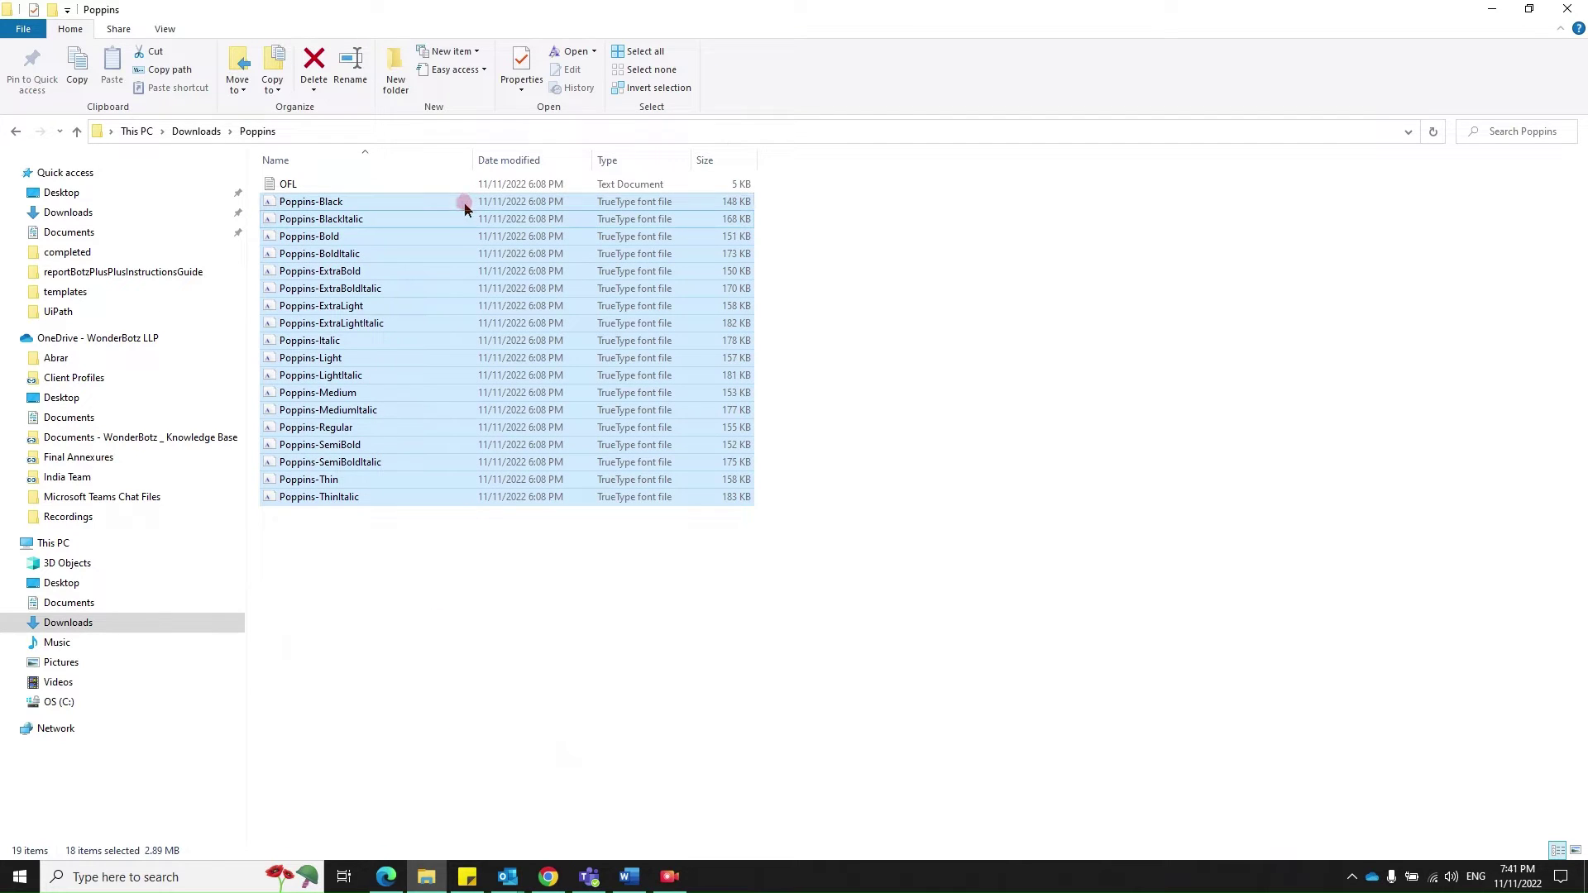
left_click(610, 618)
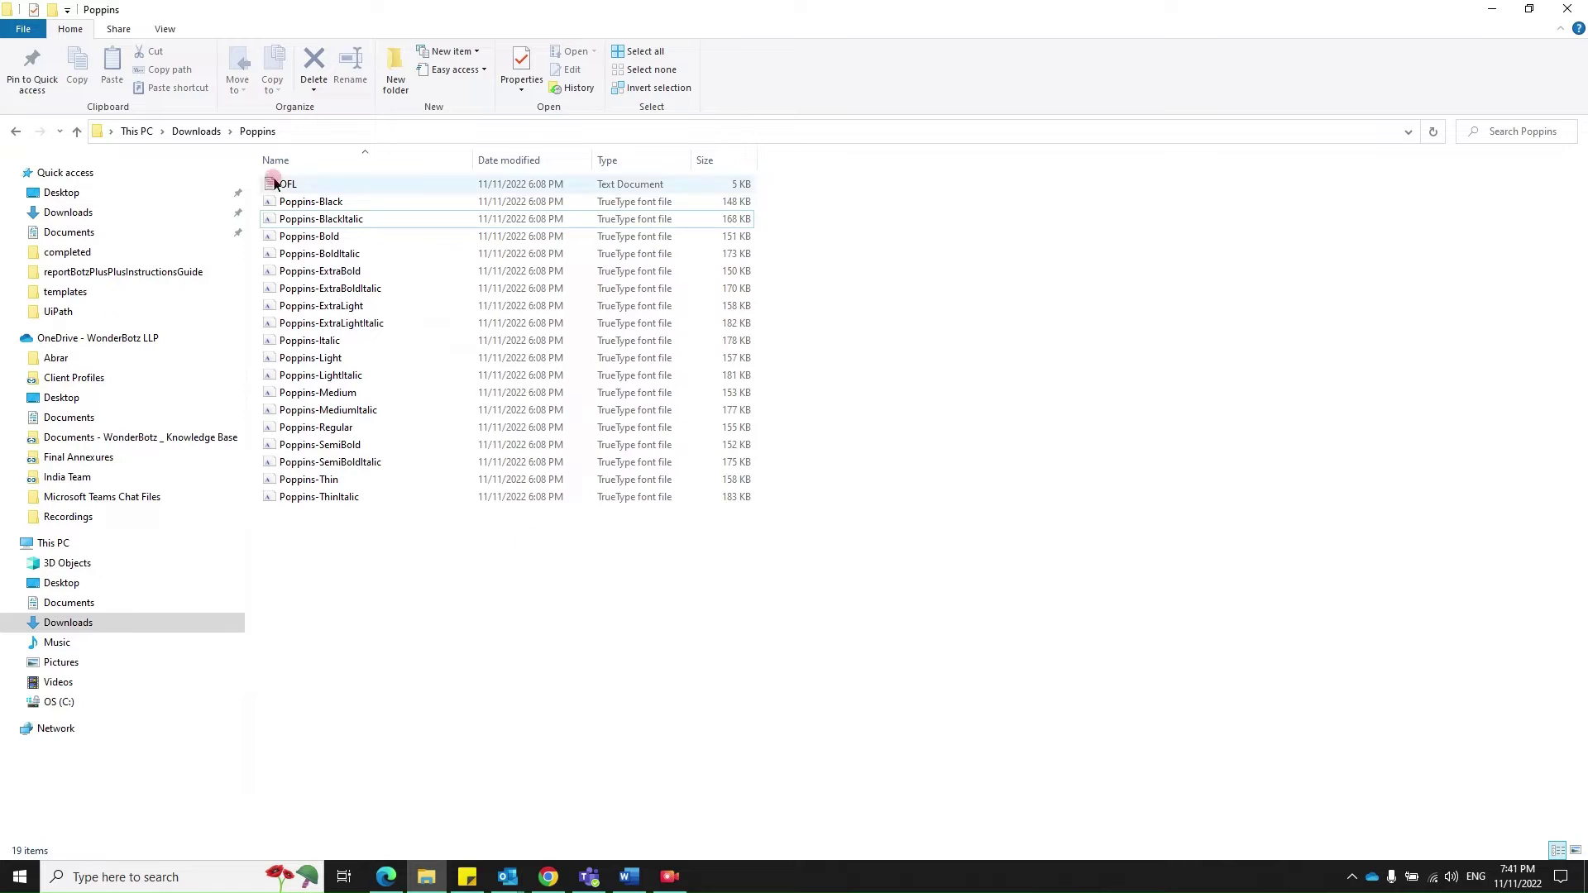
left_click(345, 206)
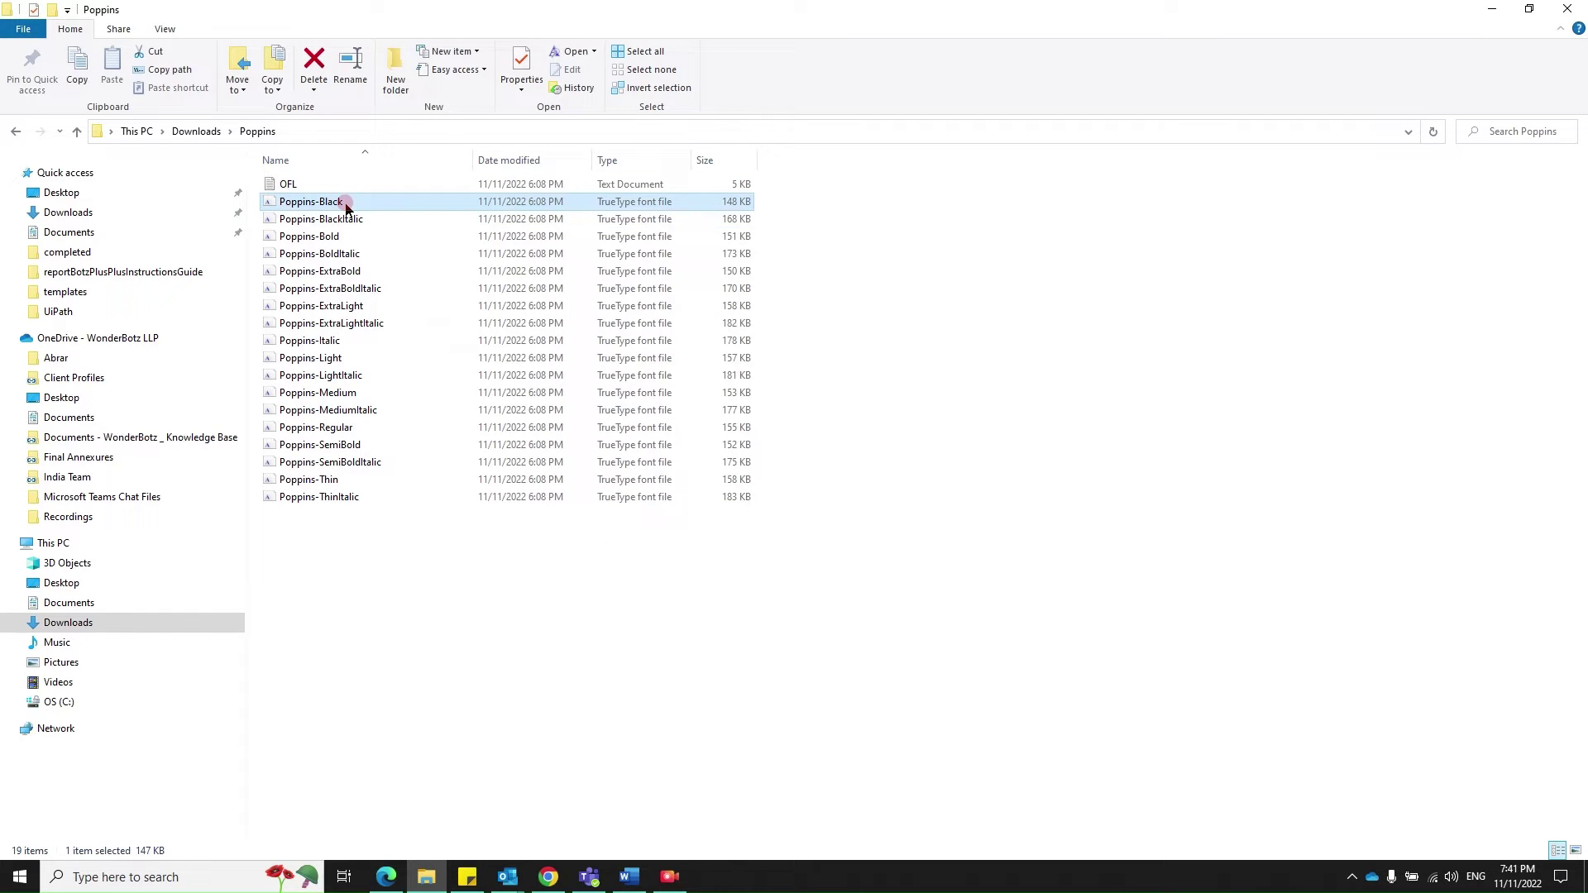
Open Control Panel through Windows search and go to its Fonts folder.
left_click(157, 877)
type("contro")
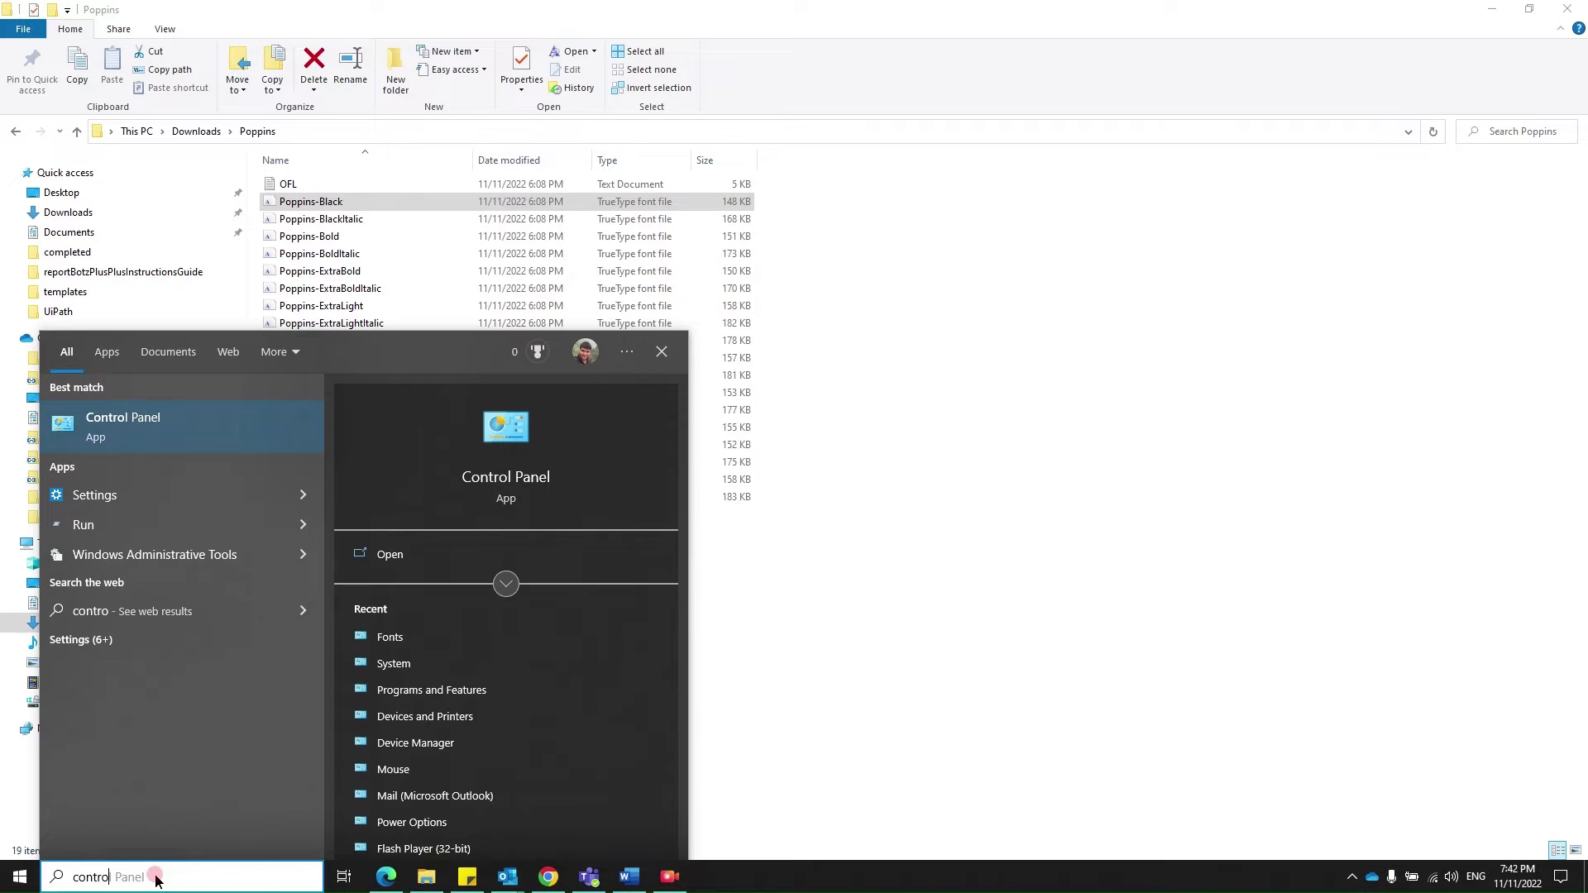
key("Return")
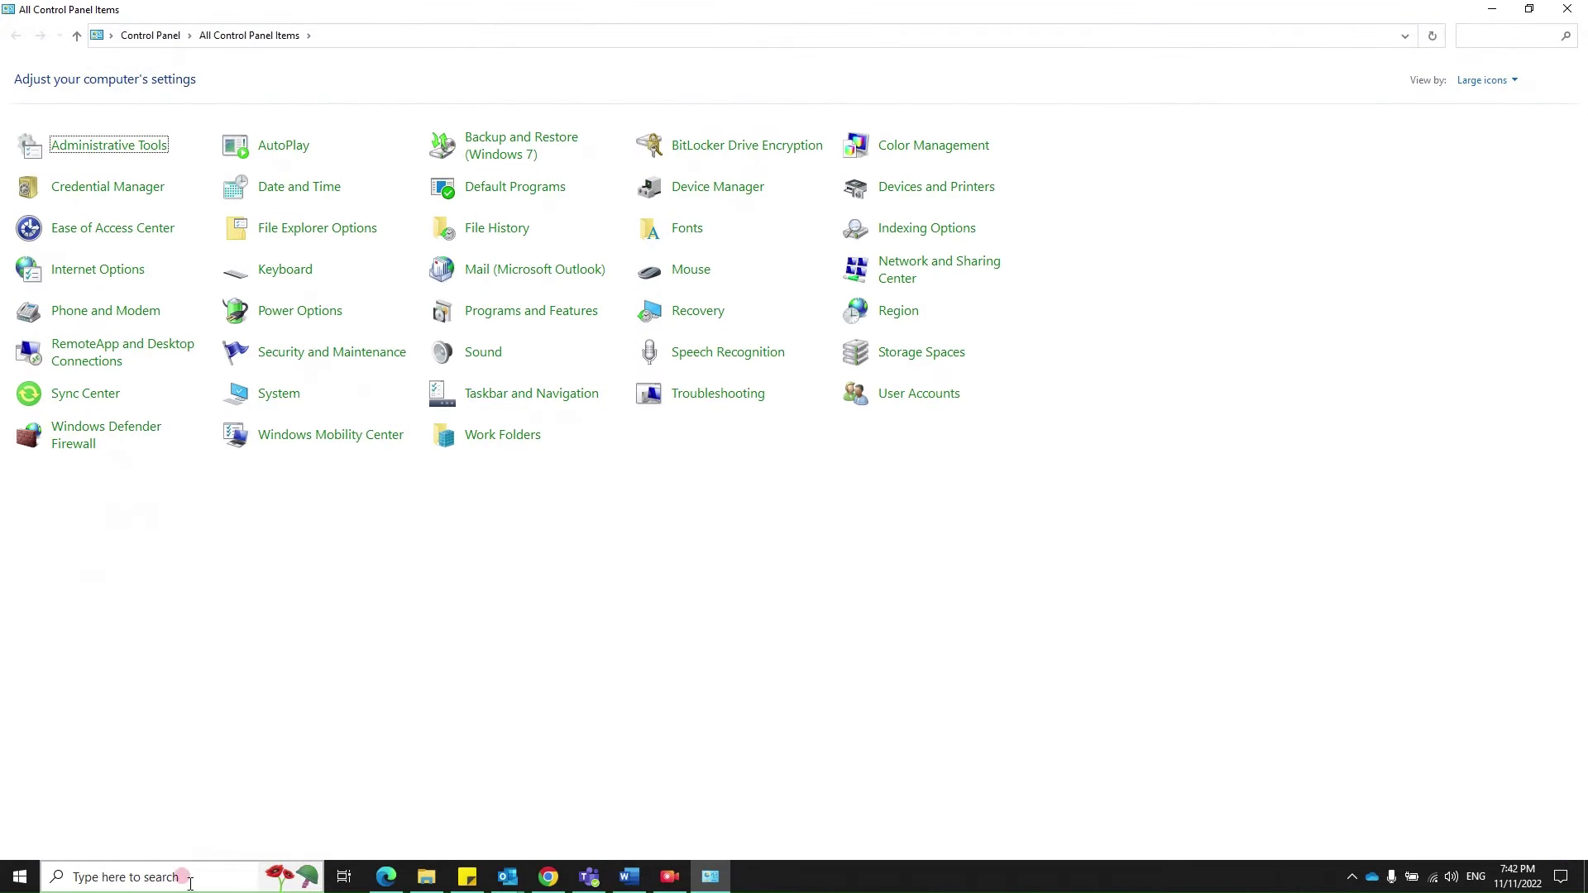
left_click(683, 233)
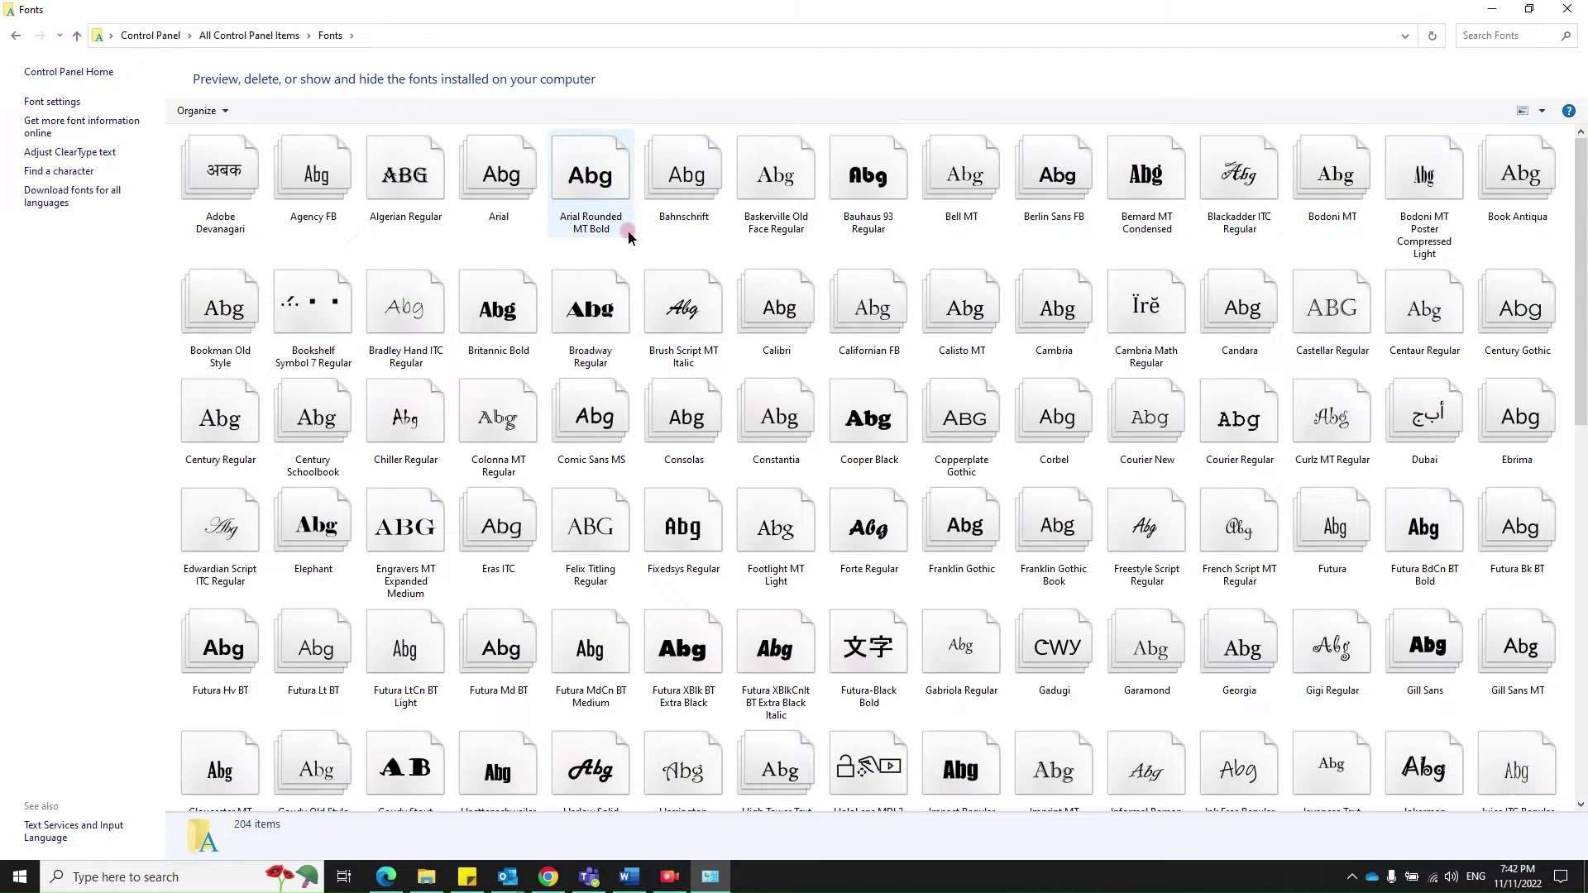
Check Word's font list for Poppins, then return to the Fonts folder.
left_click(628, 877)
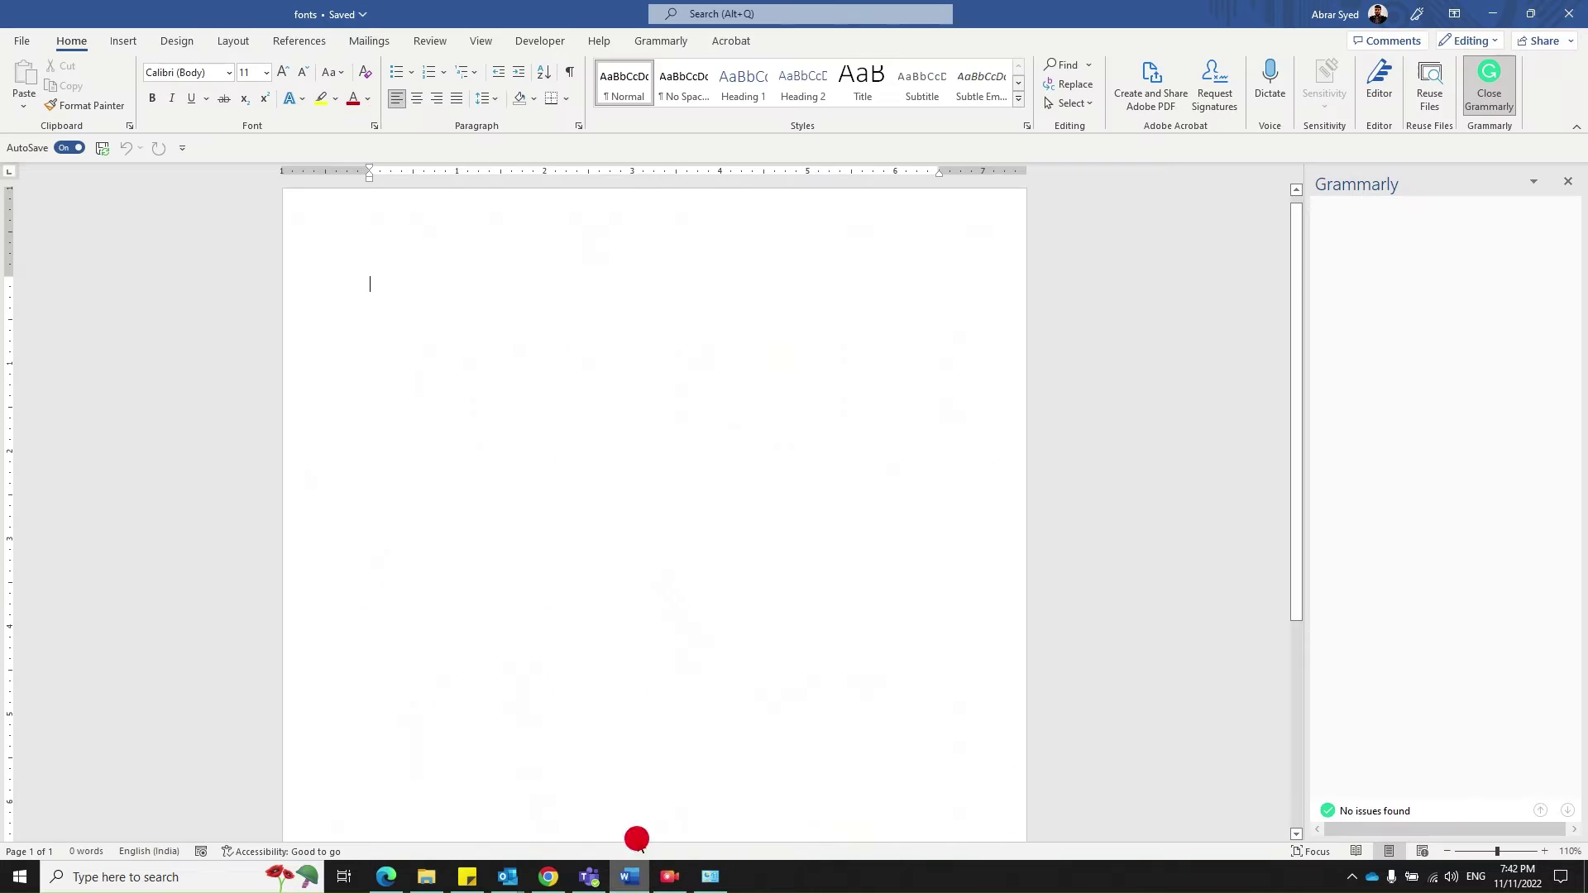
left_click(227, 76)
left_click(1091, 375)
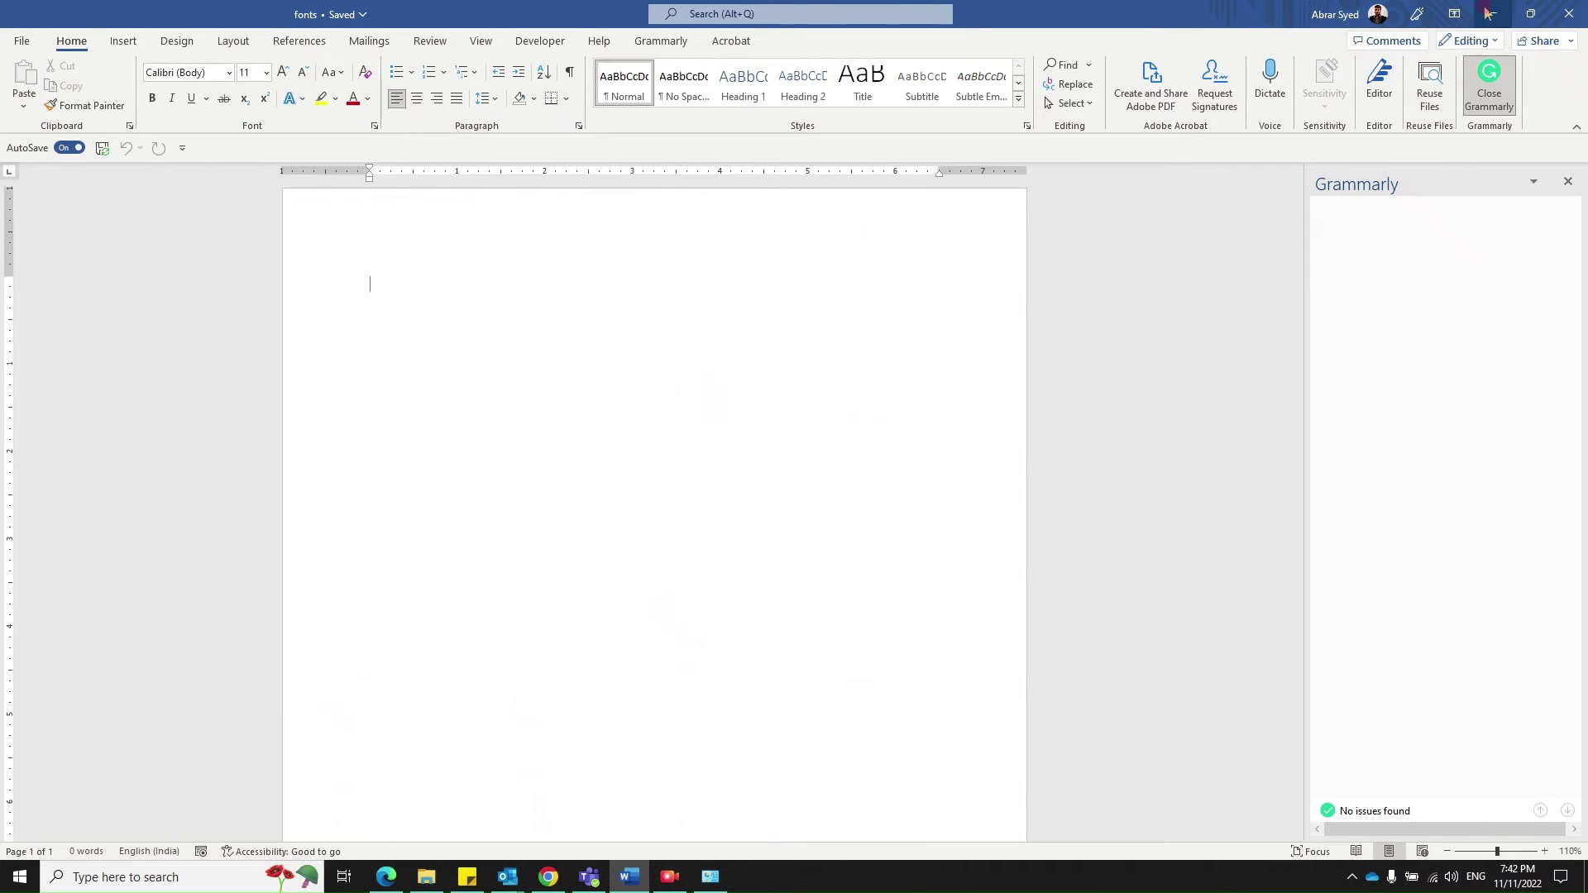
key("alt+Tab")
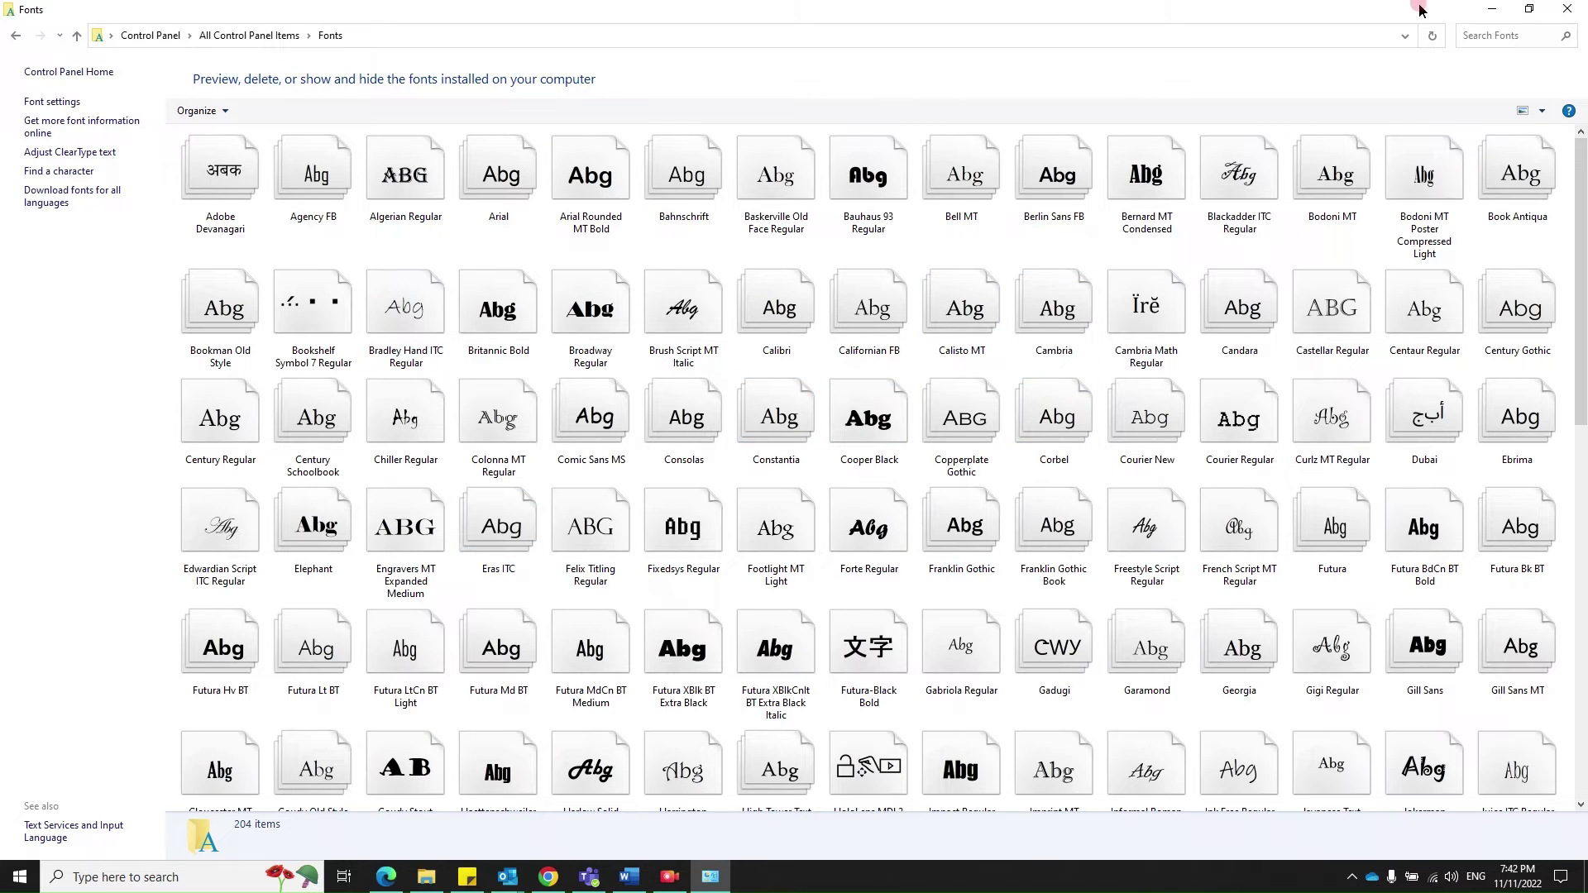
Install Poppins-Black by dragging it into the Fonts folder, then search the installed fonts.
double_click(1369, 10)
left_click(1256, 151)
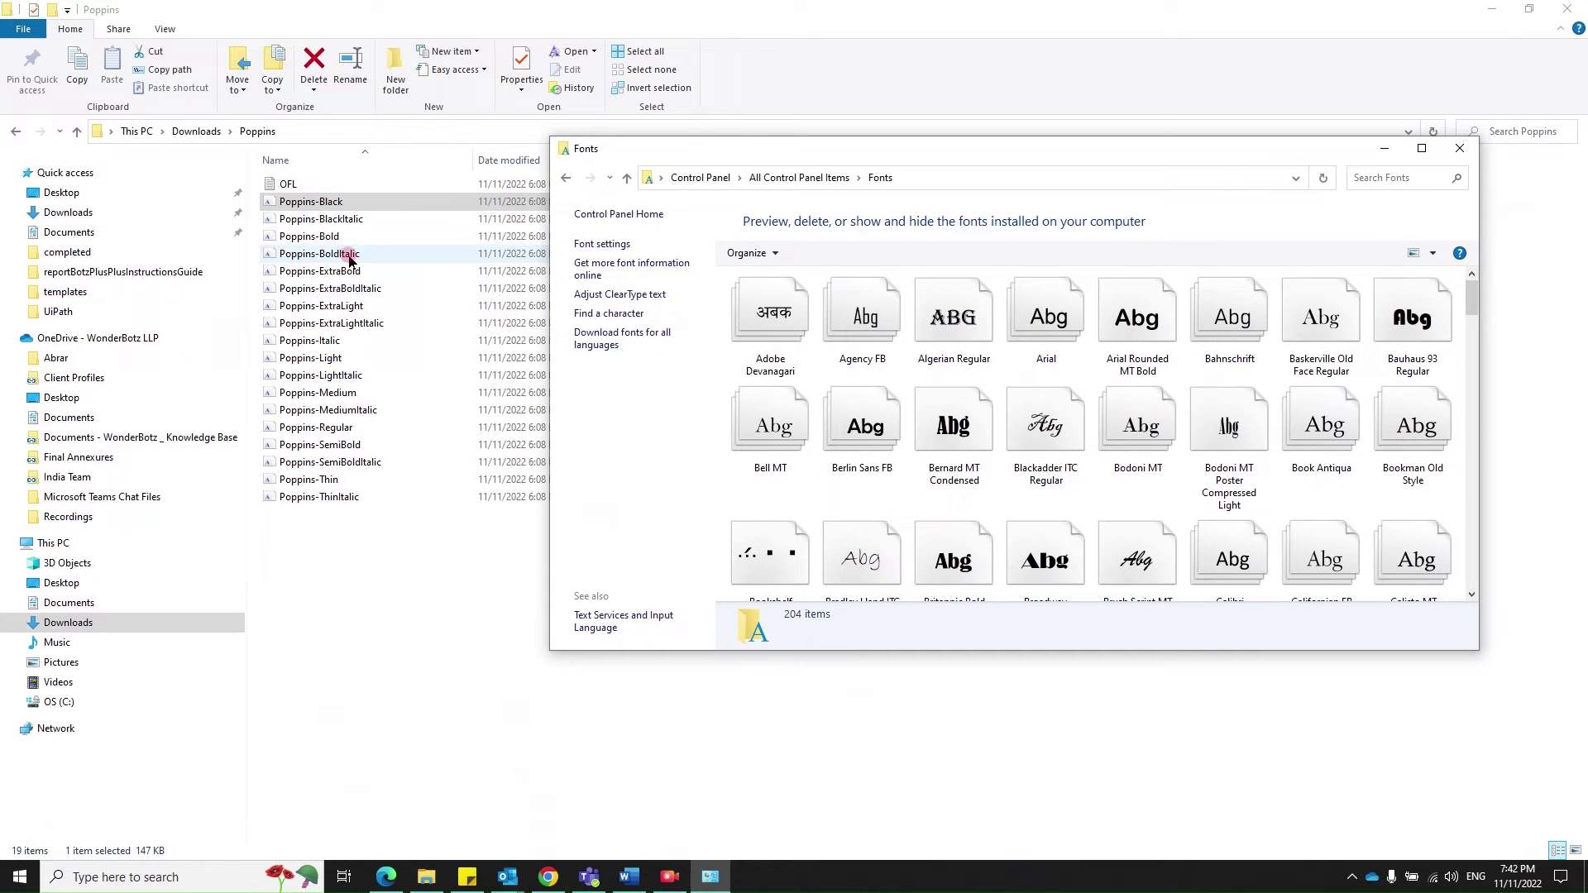
left_click_drag(318, 204, 1050, 438)
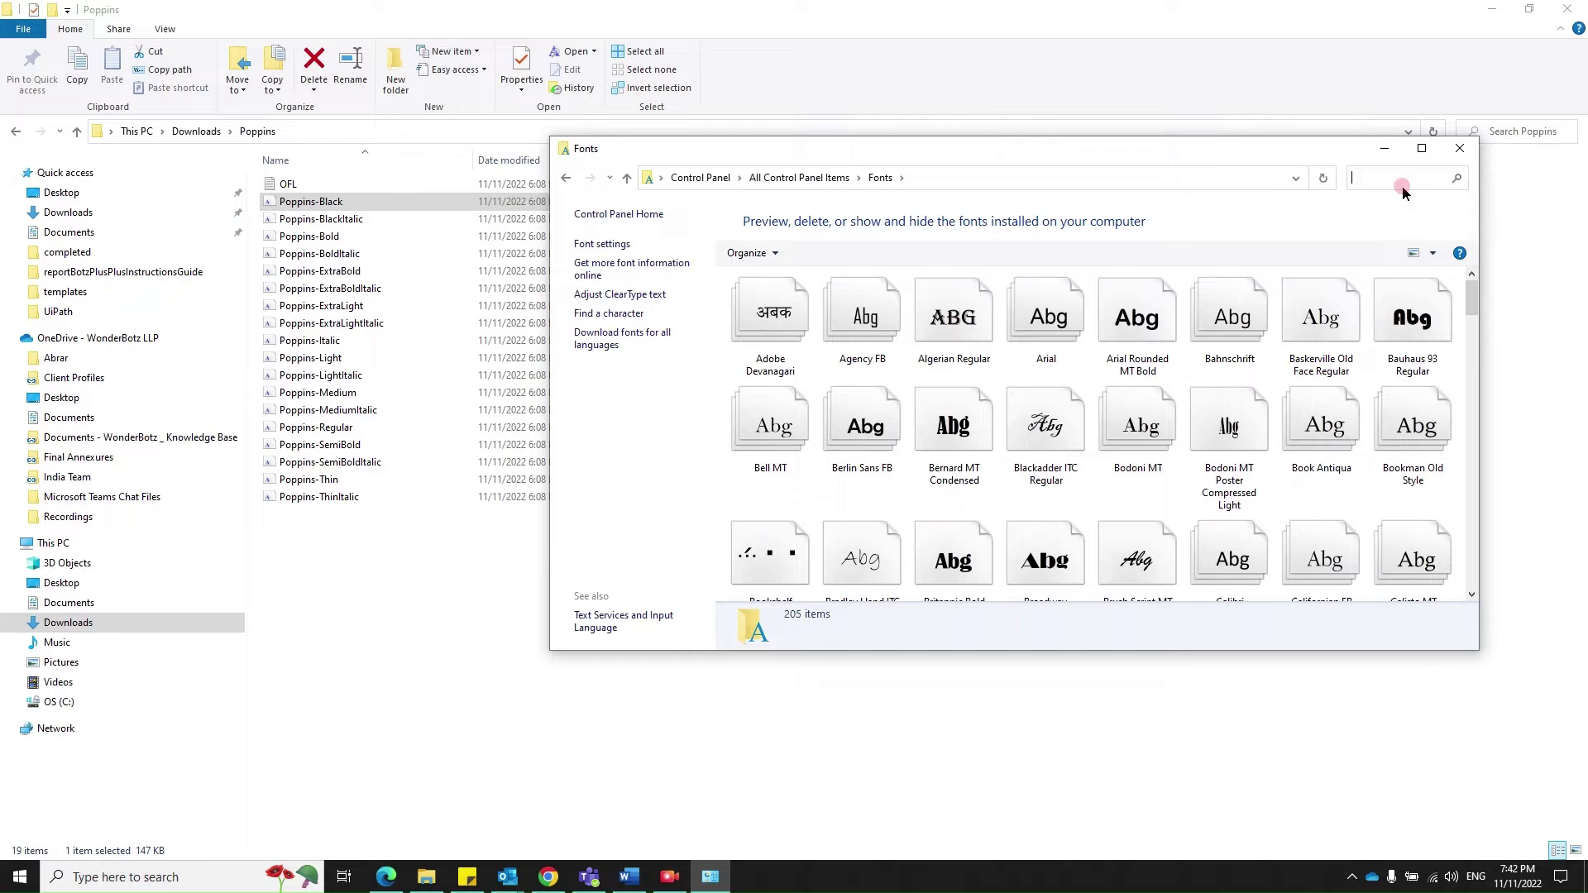
left_click(1385, 226)
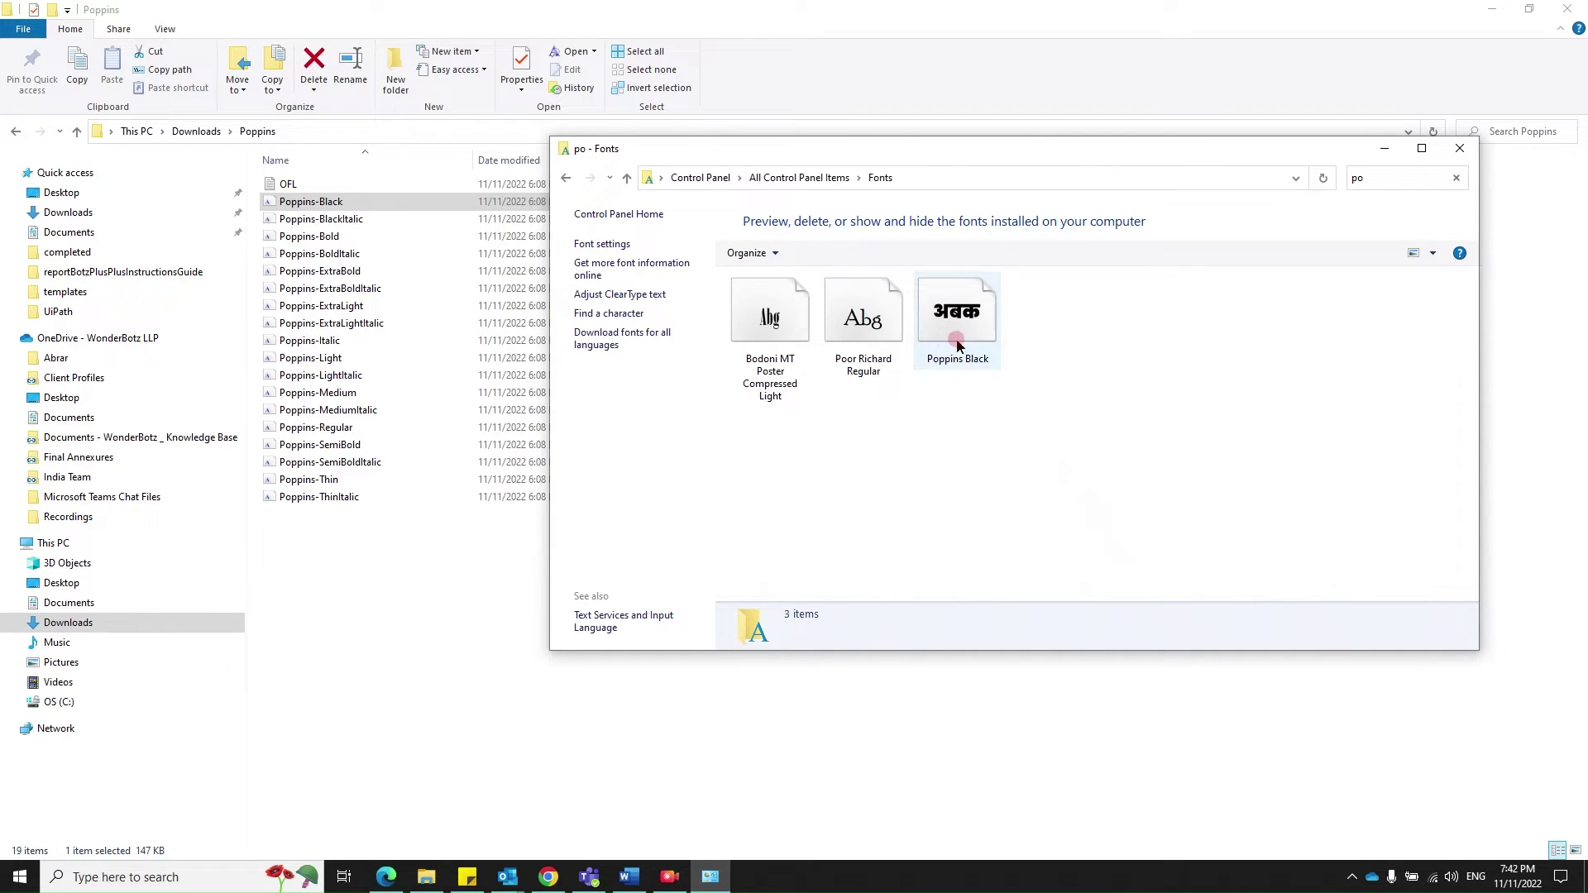
Close the Fonts window, restart Word with the fonts document, and type 'Adding a font'.
left_click(1459, 150)
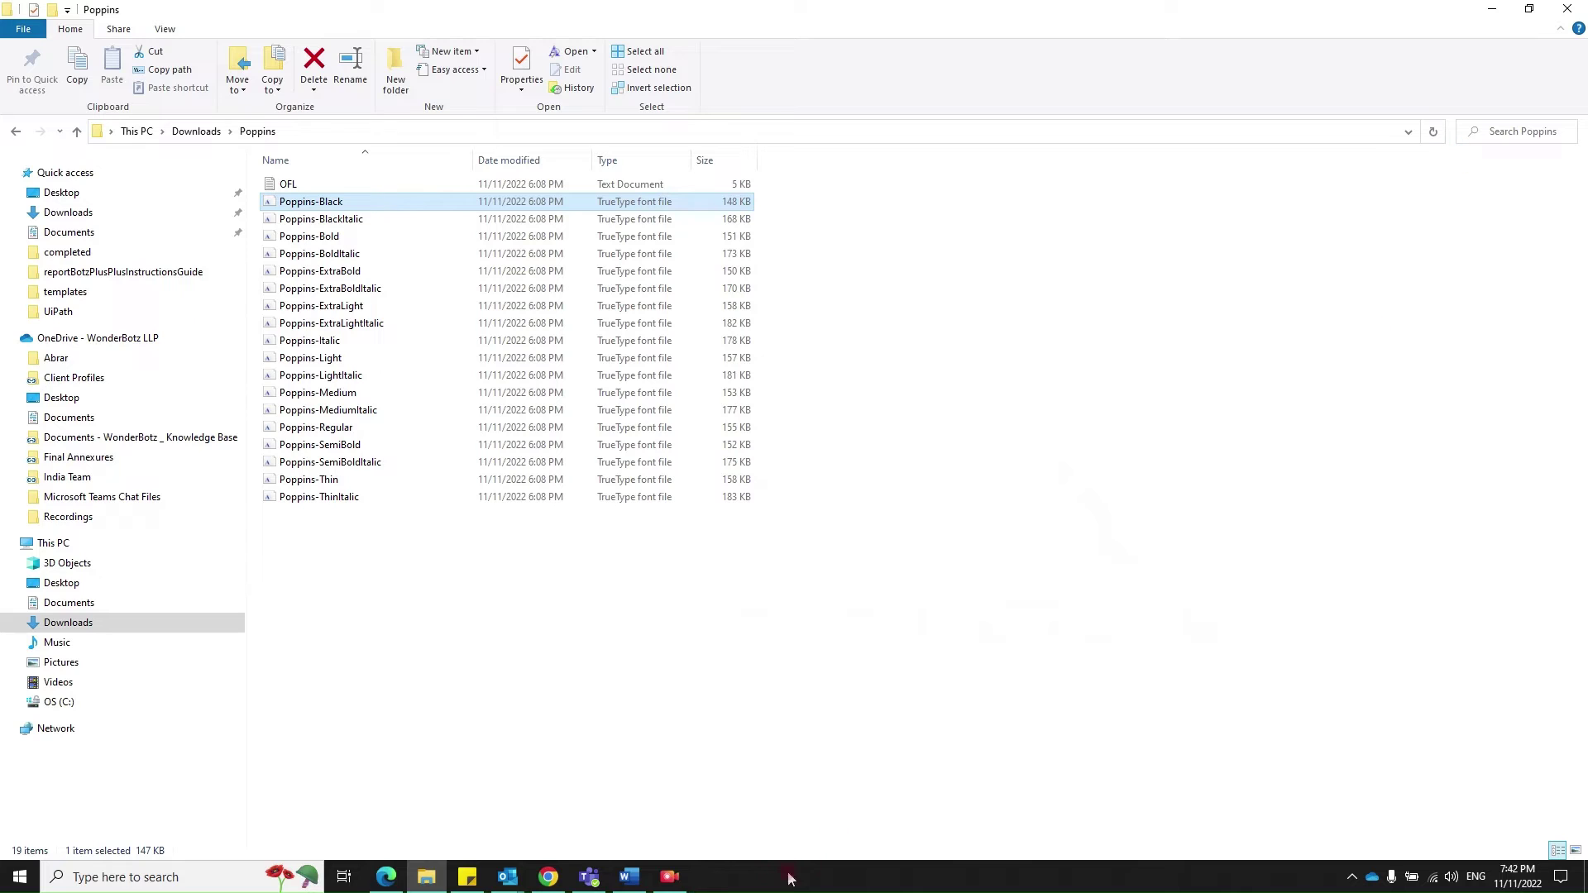
left_click(629, 876)
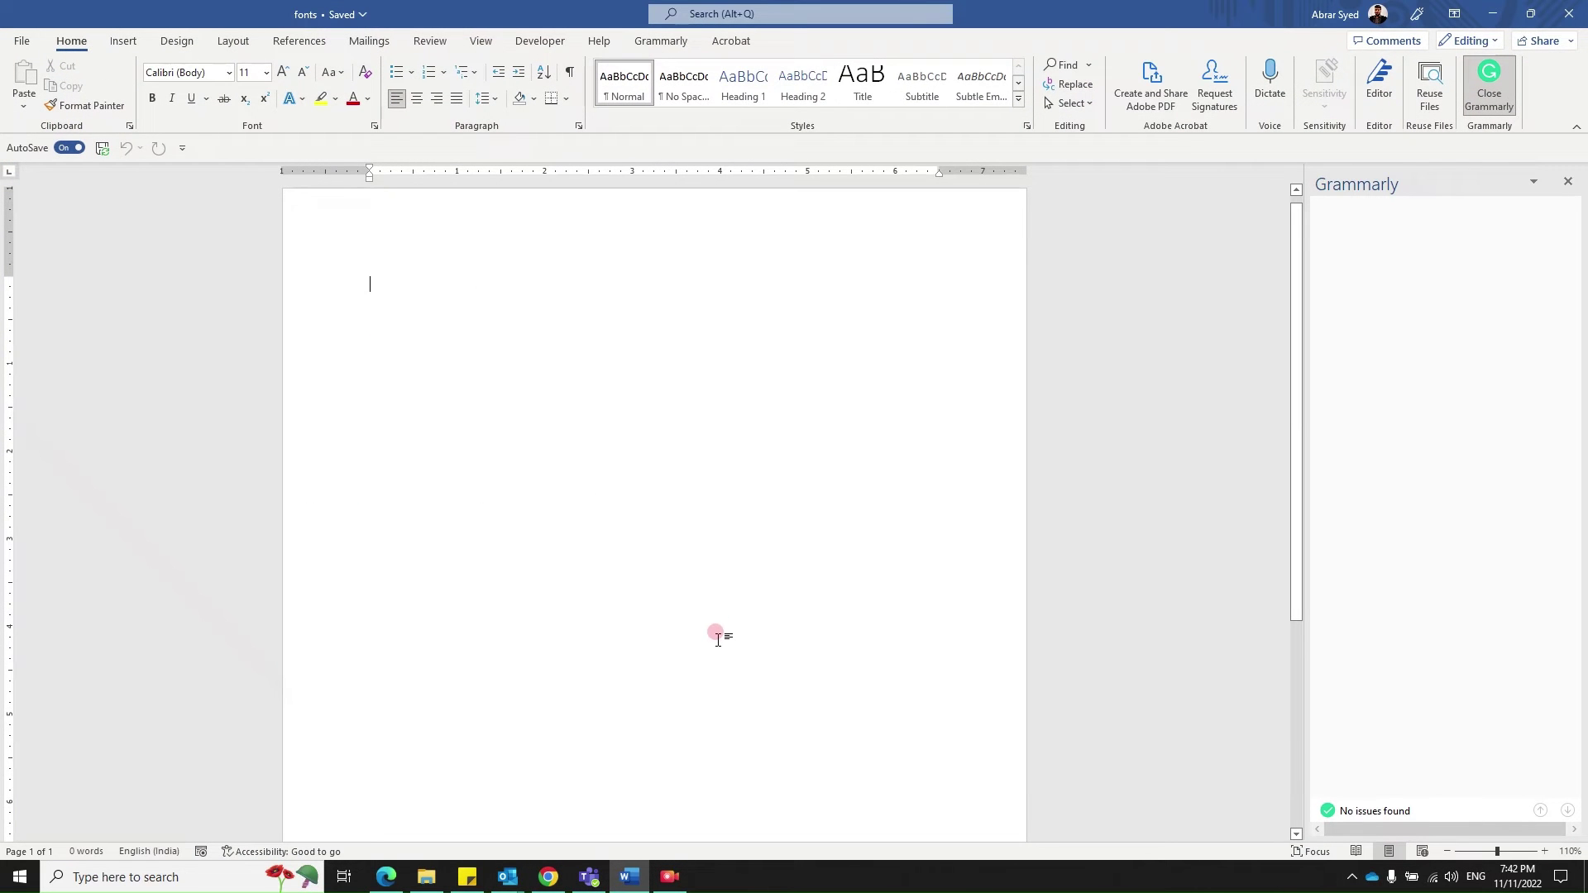
left_click(1568, 12)
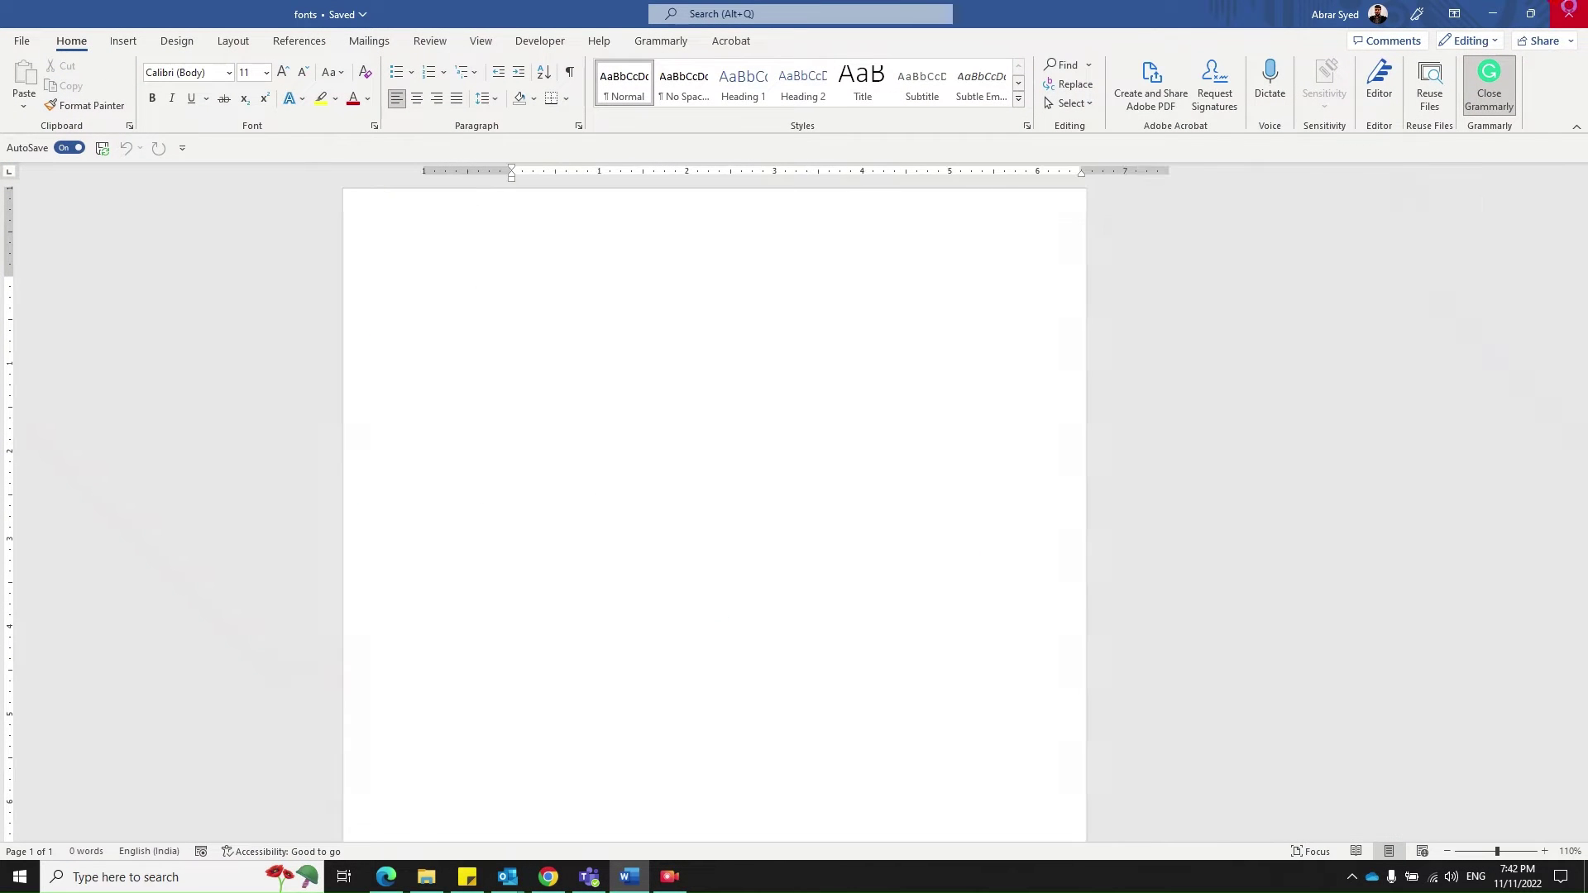
key("super+d")
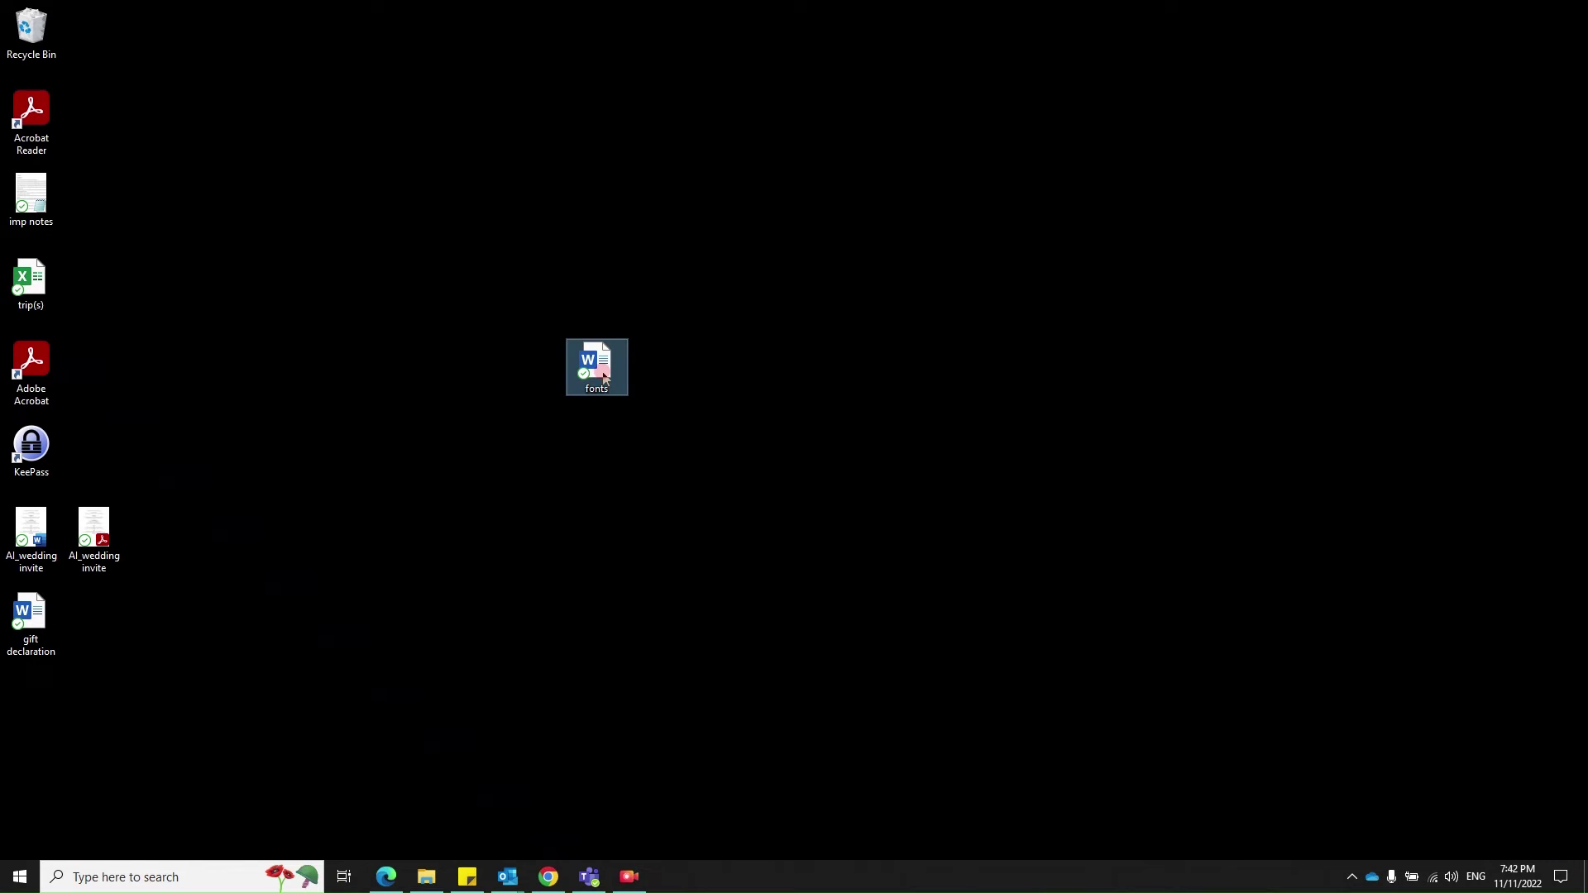
double_click(603, 374)
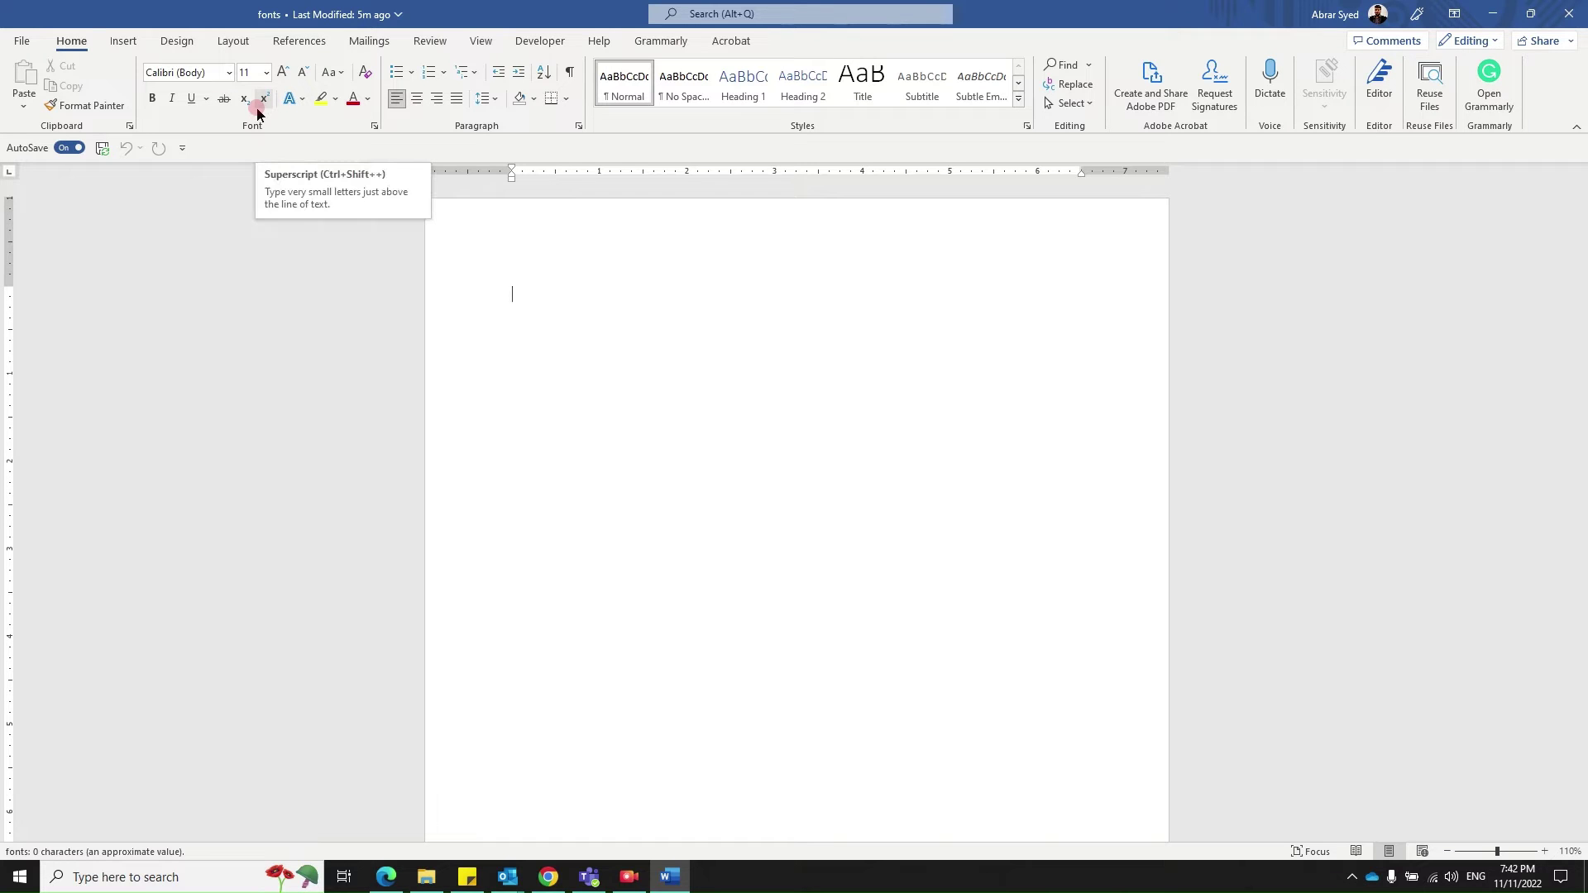
type("Adding a ")
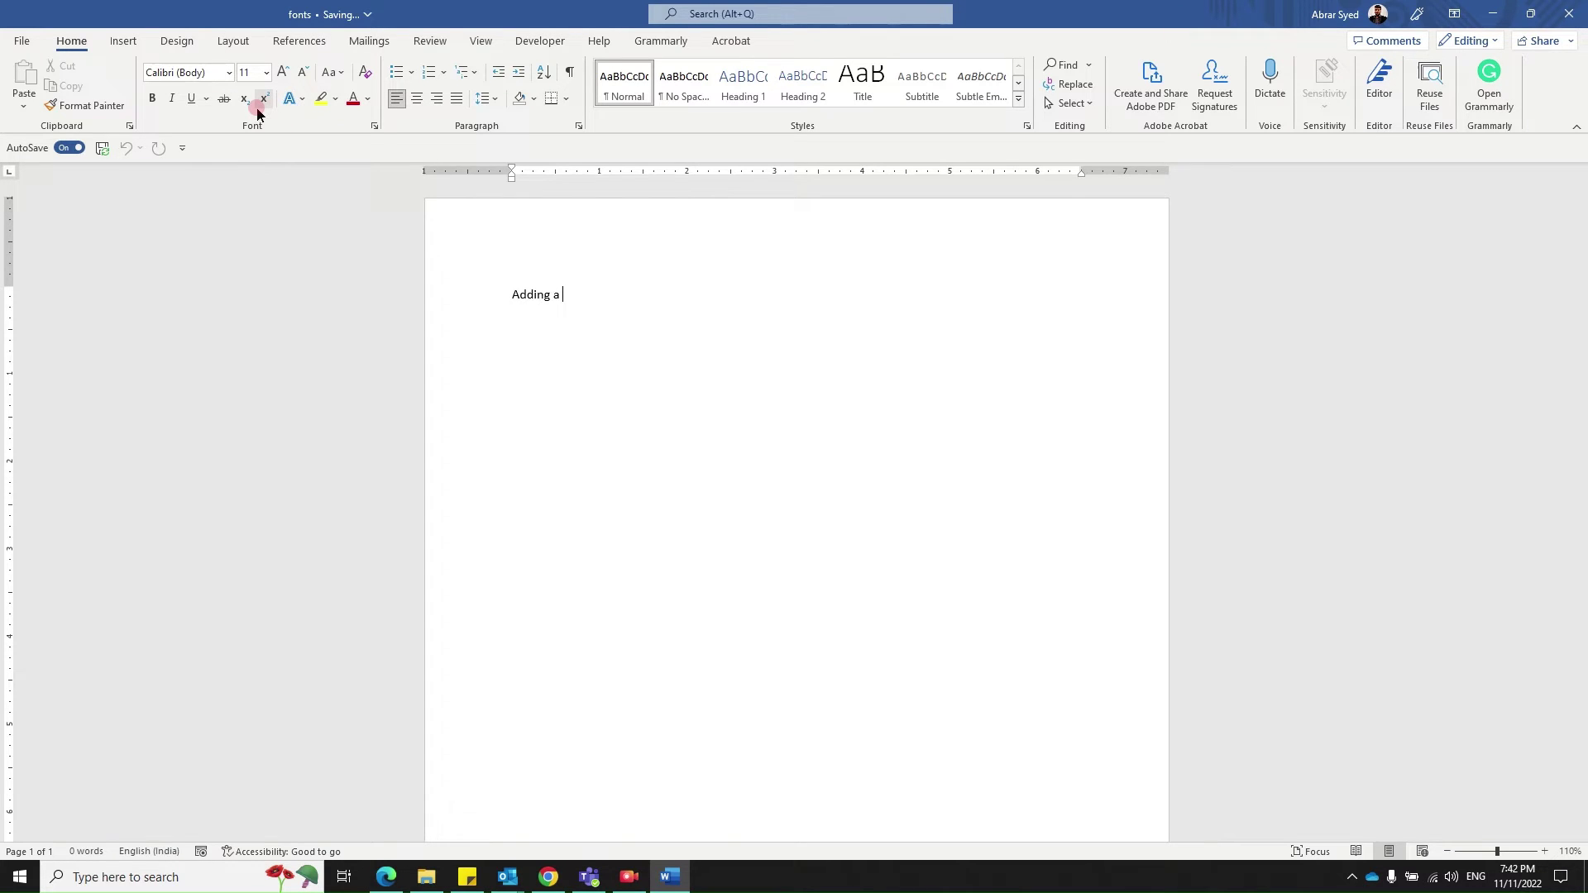
type("font")
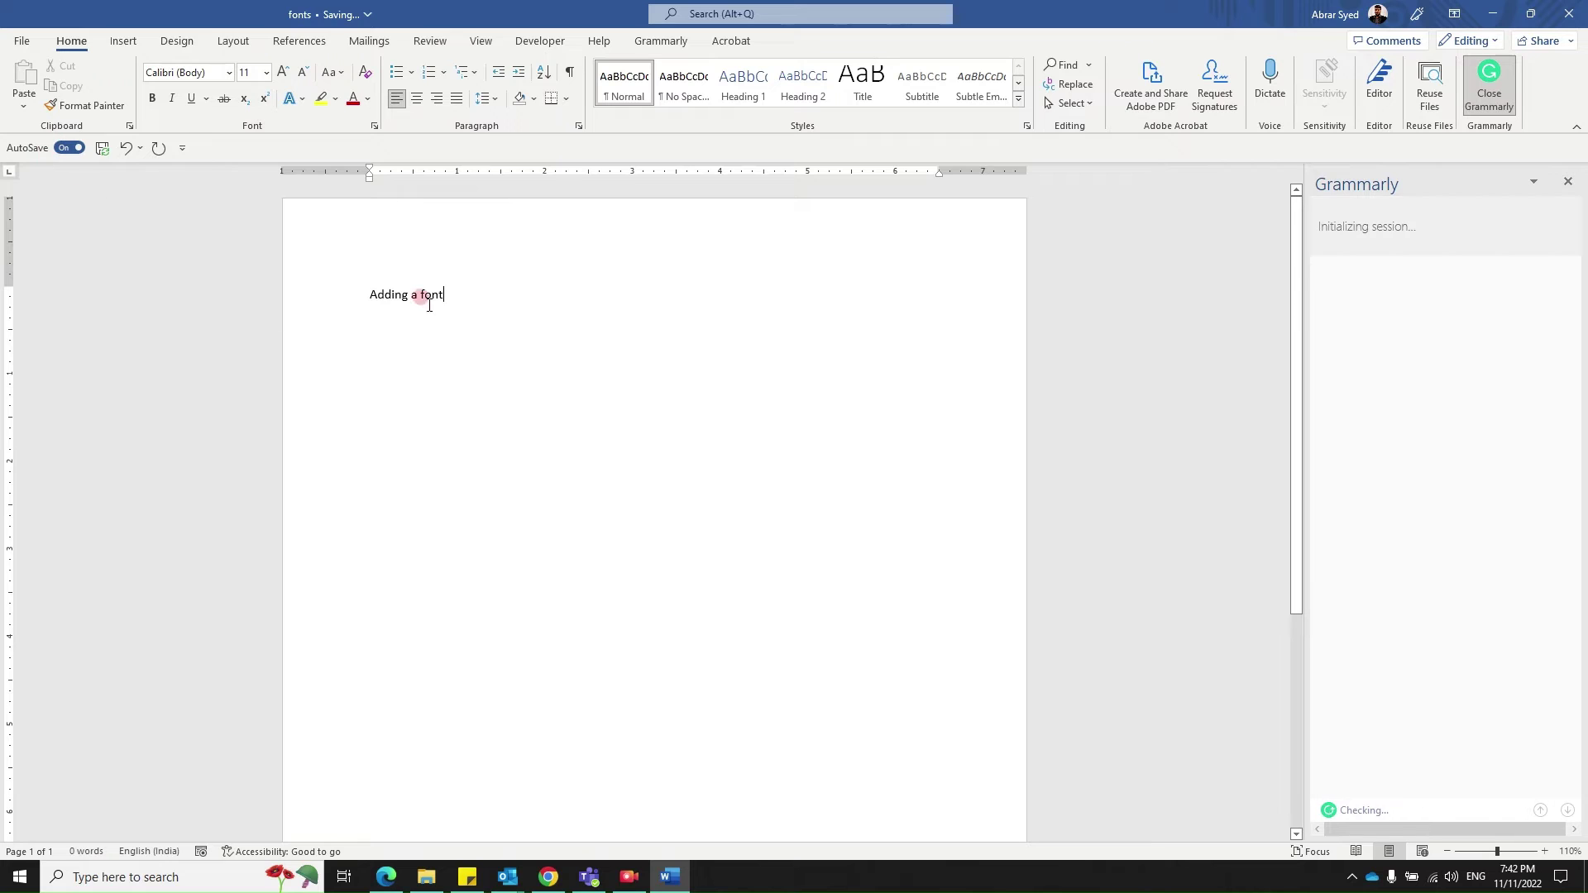
Select the line 'Adding a font' and change its font to Poppins Black.
triple_click(389, 294)
left_click(231, 75)
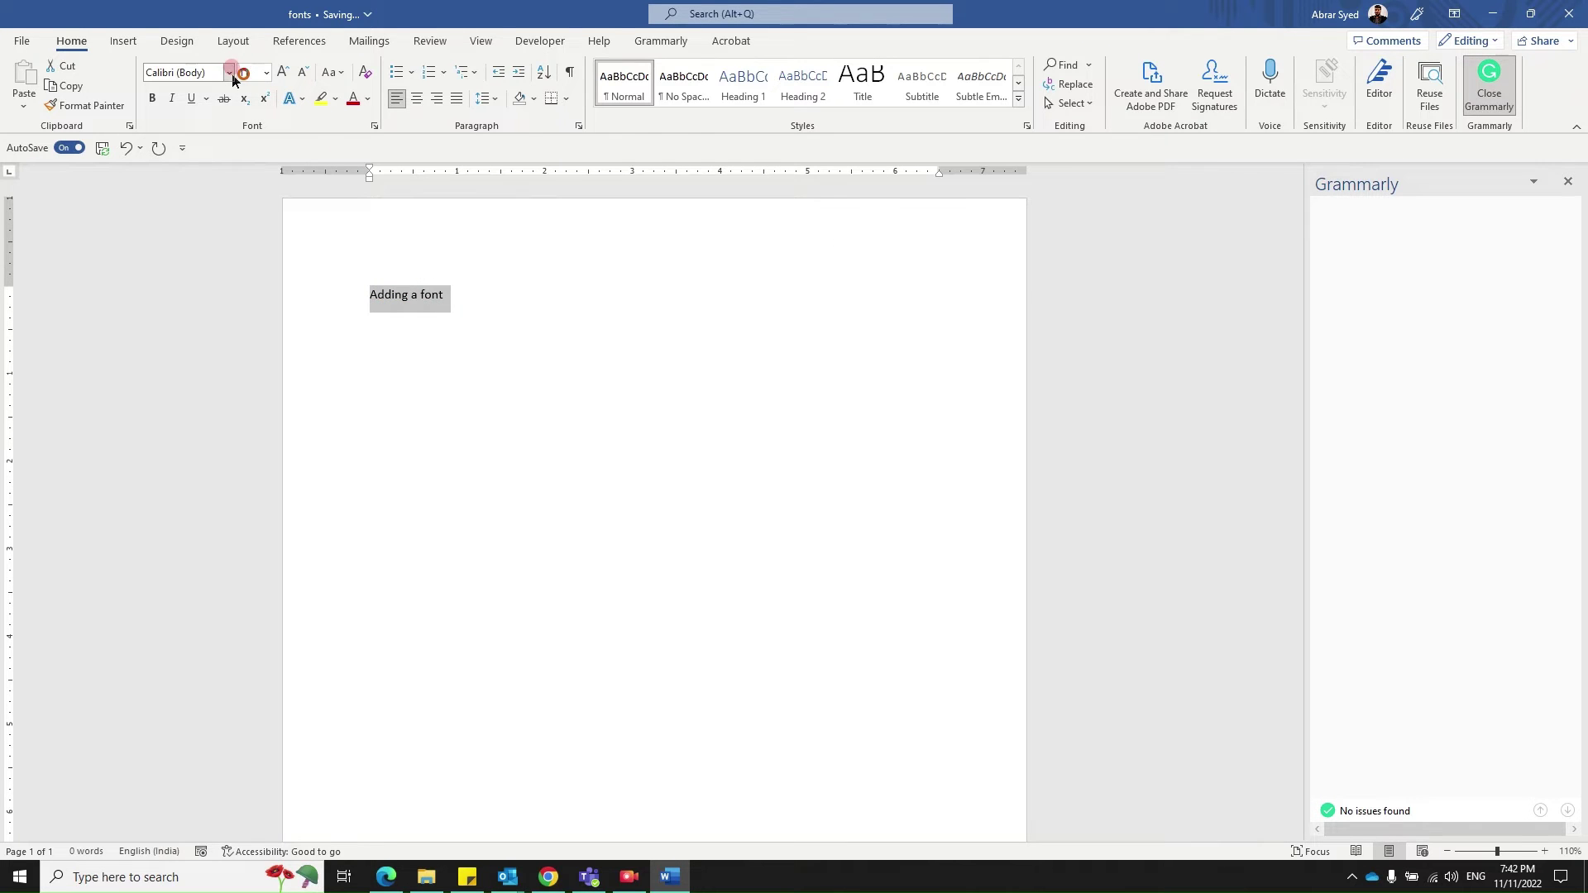
left_click(232, 75)
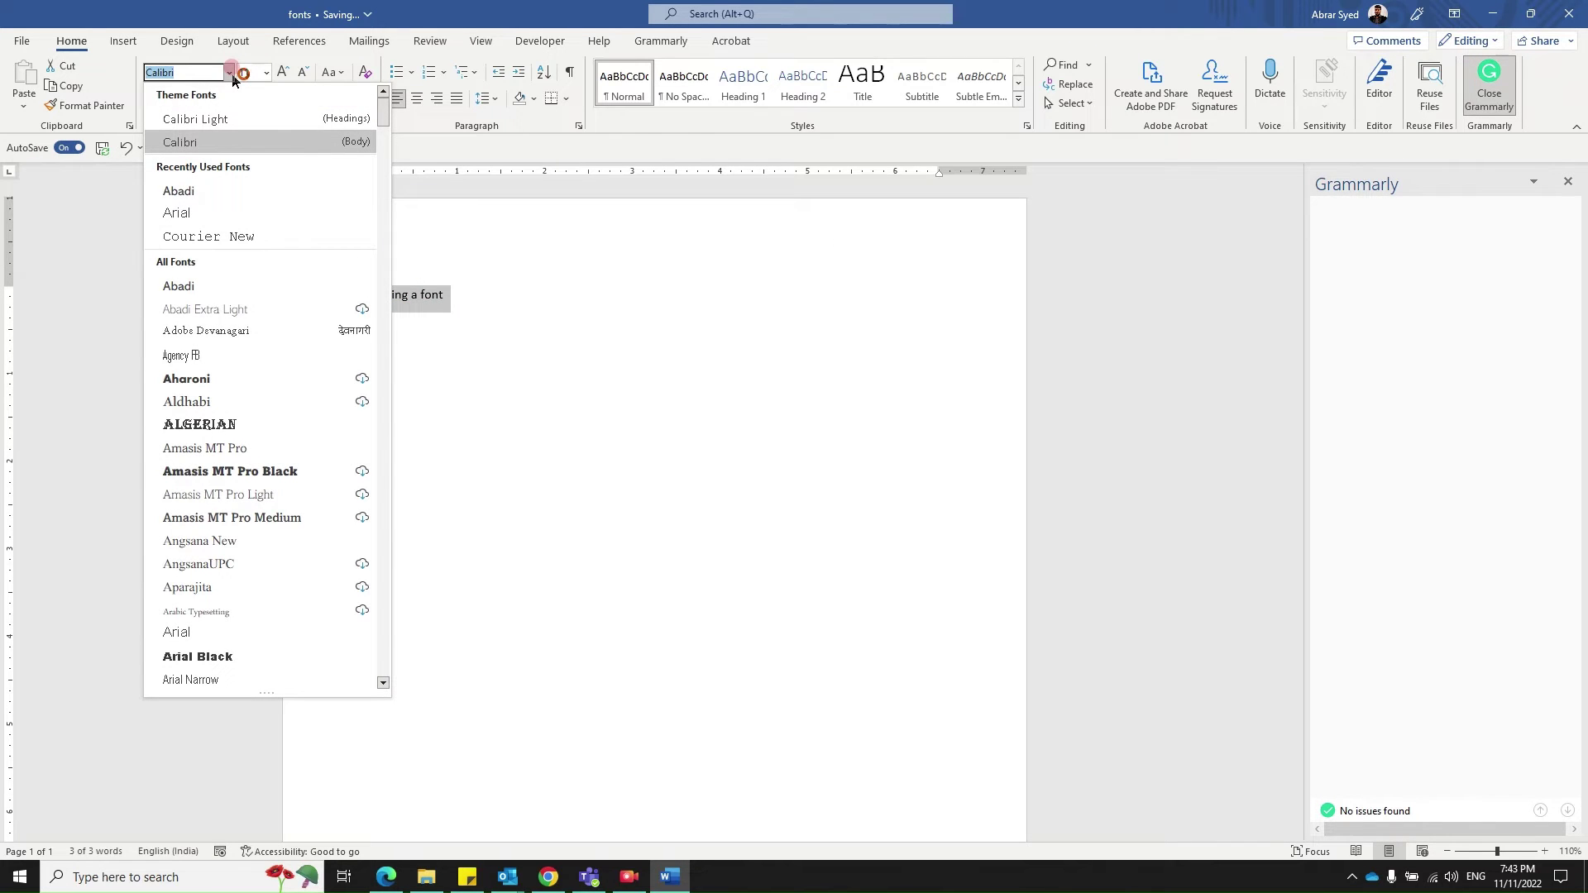
type("p")
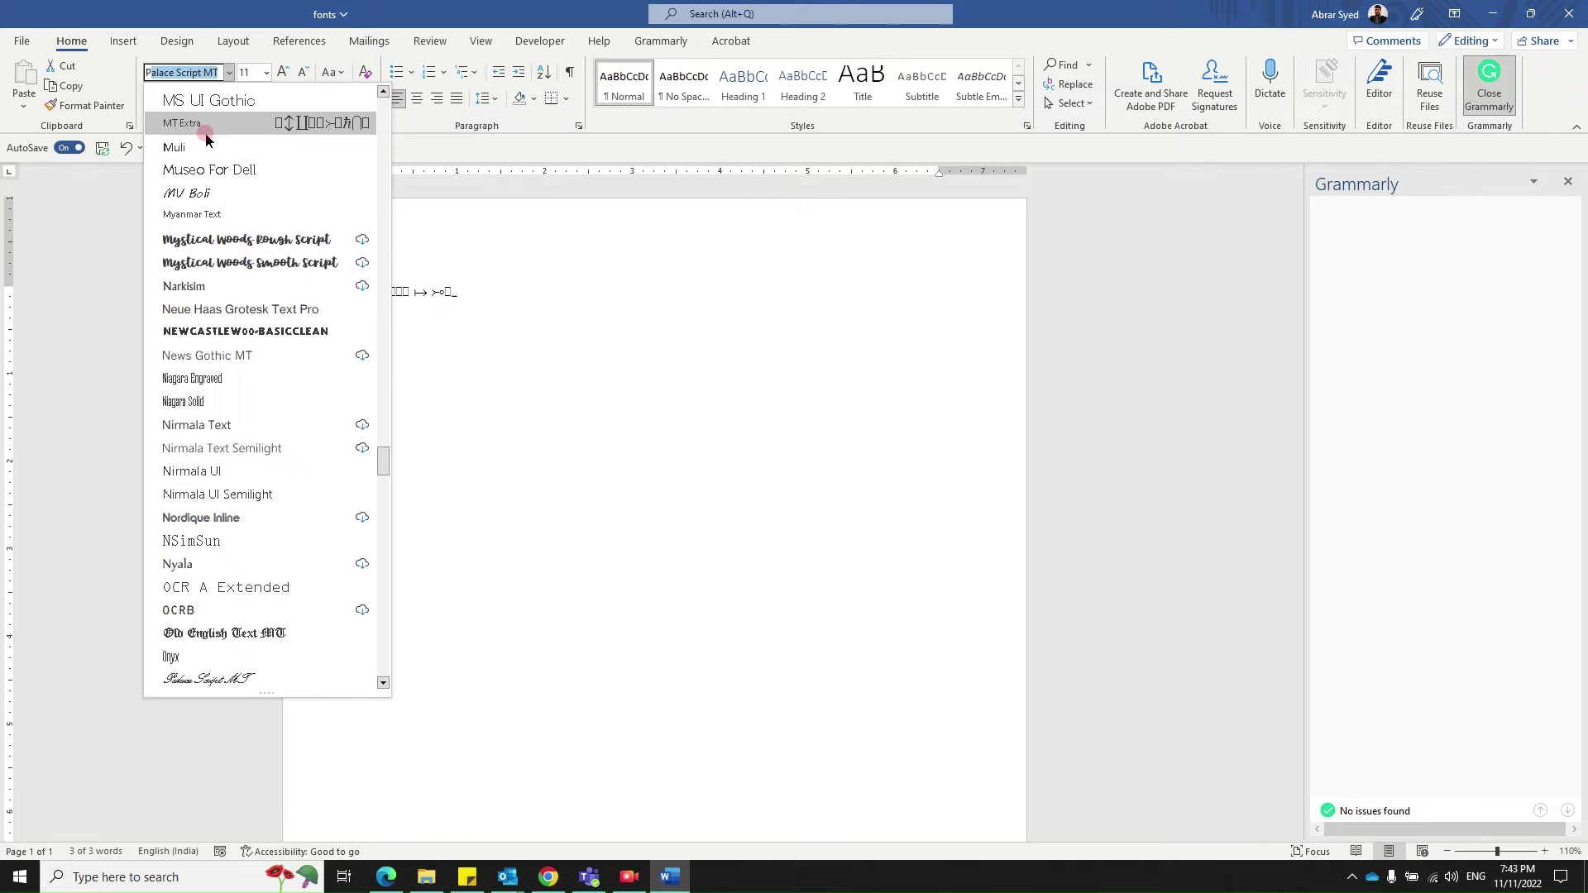
type("oppins Black")
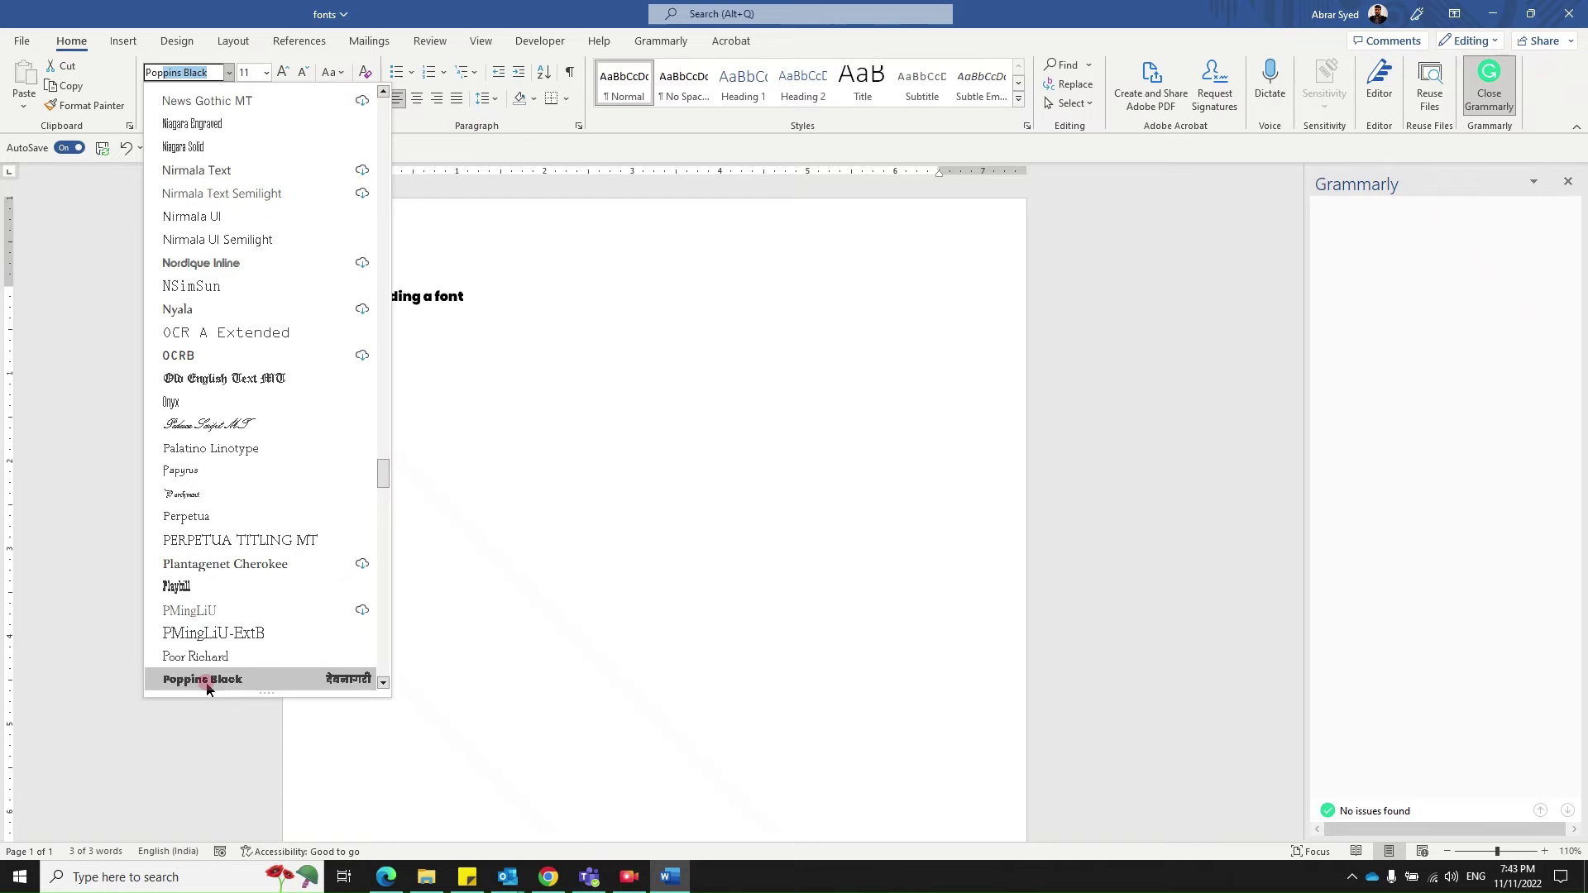
left_click(242, 686)
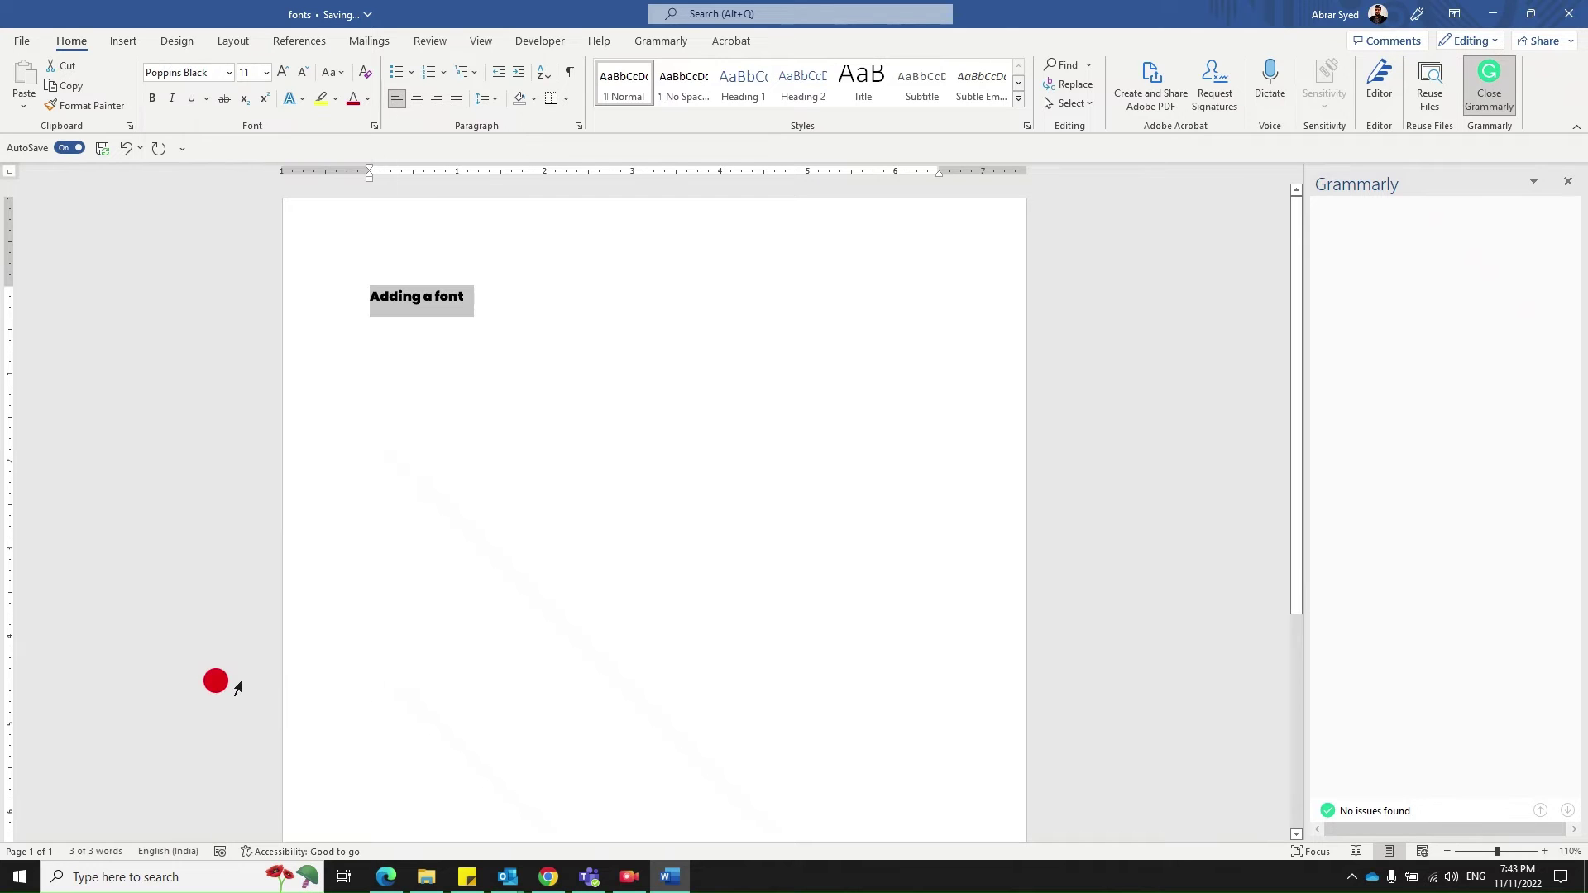
left_click(431, 335)
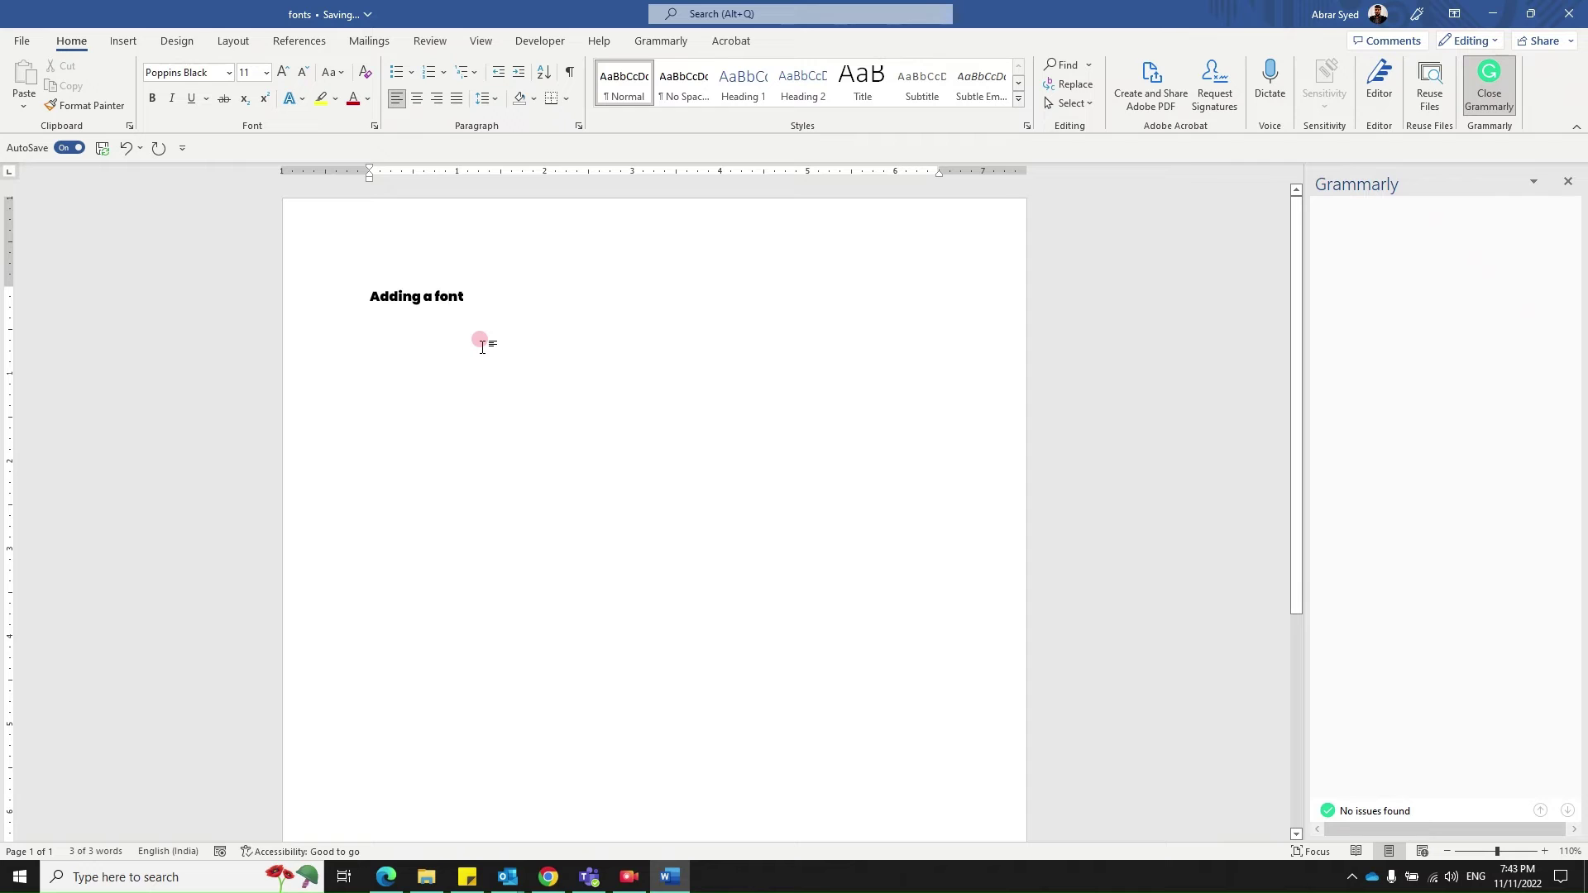
Open the Windows Font settings page via search for 'font', then minimize Settings.
left_click(161, 877)
type("font")
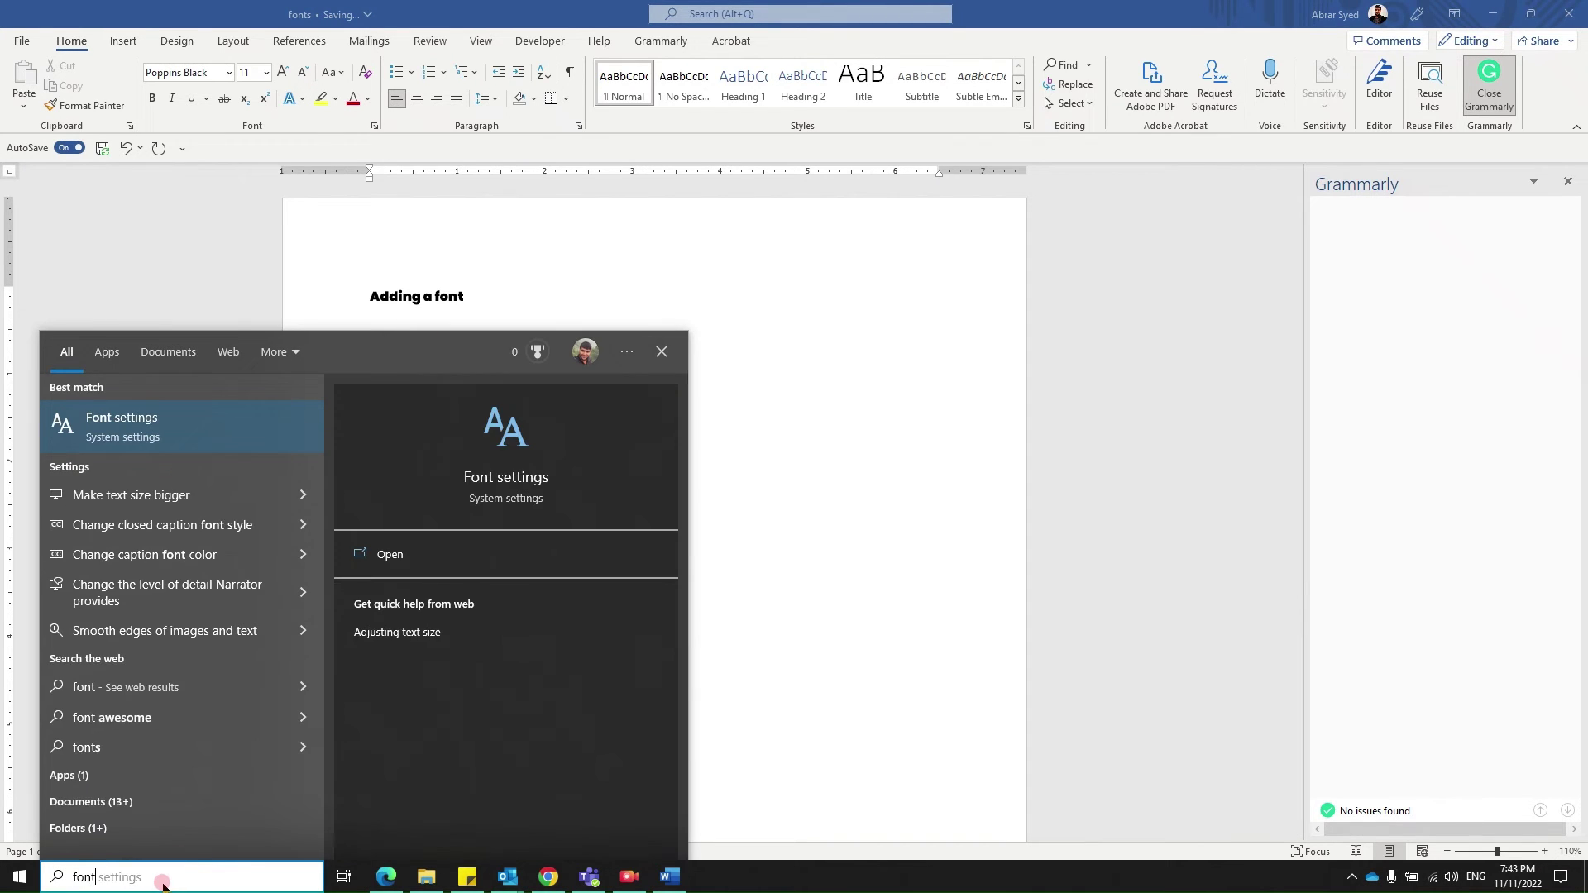
key("Return")
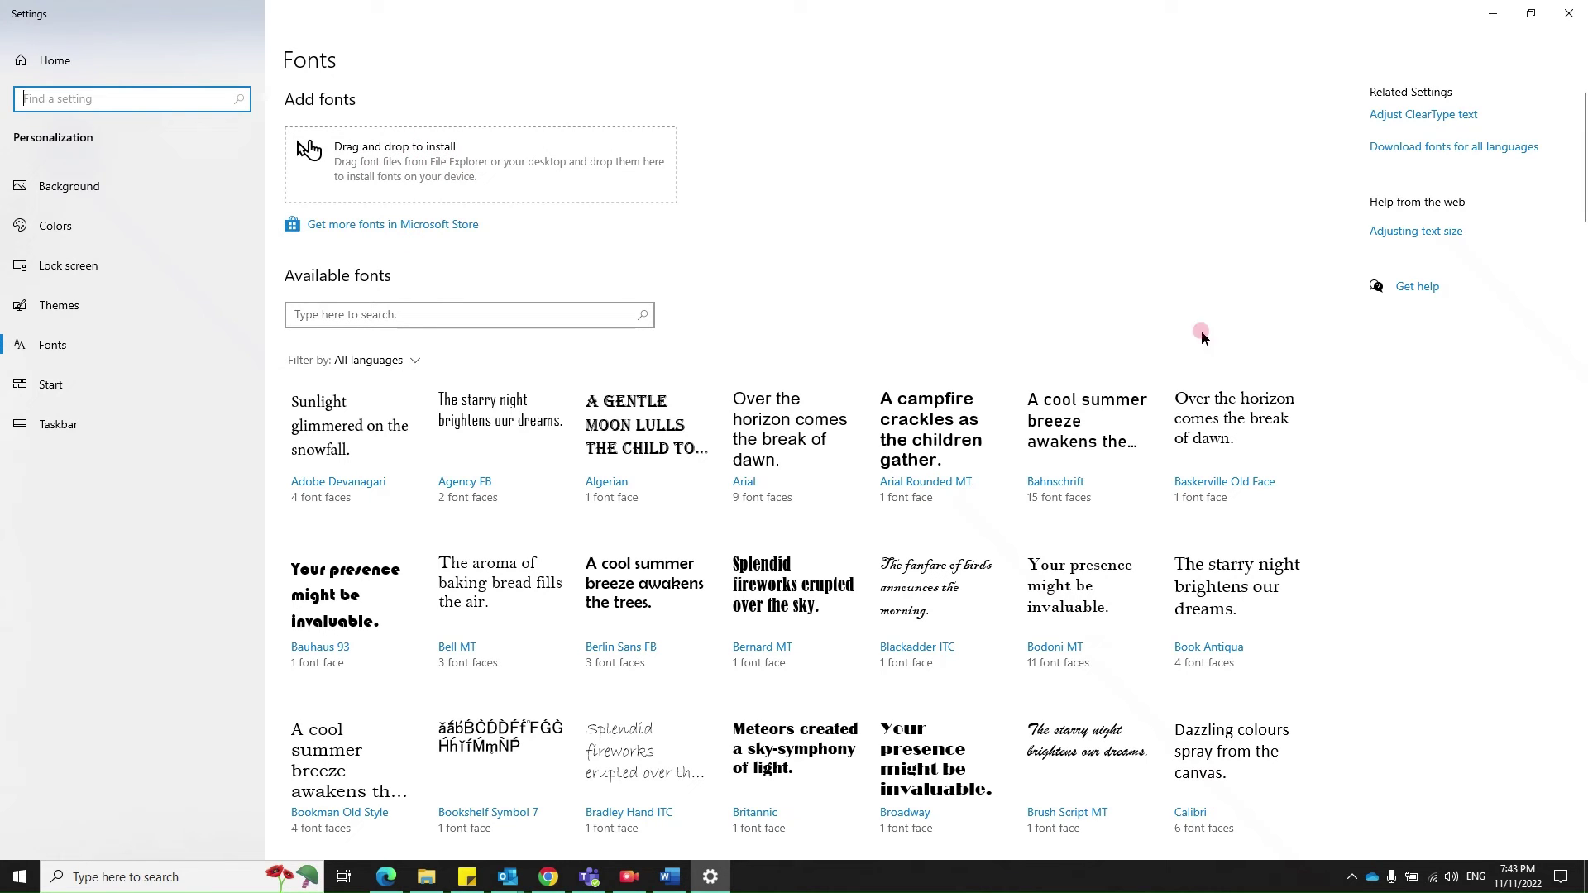
left_click(1488, 14)
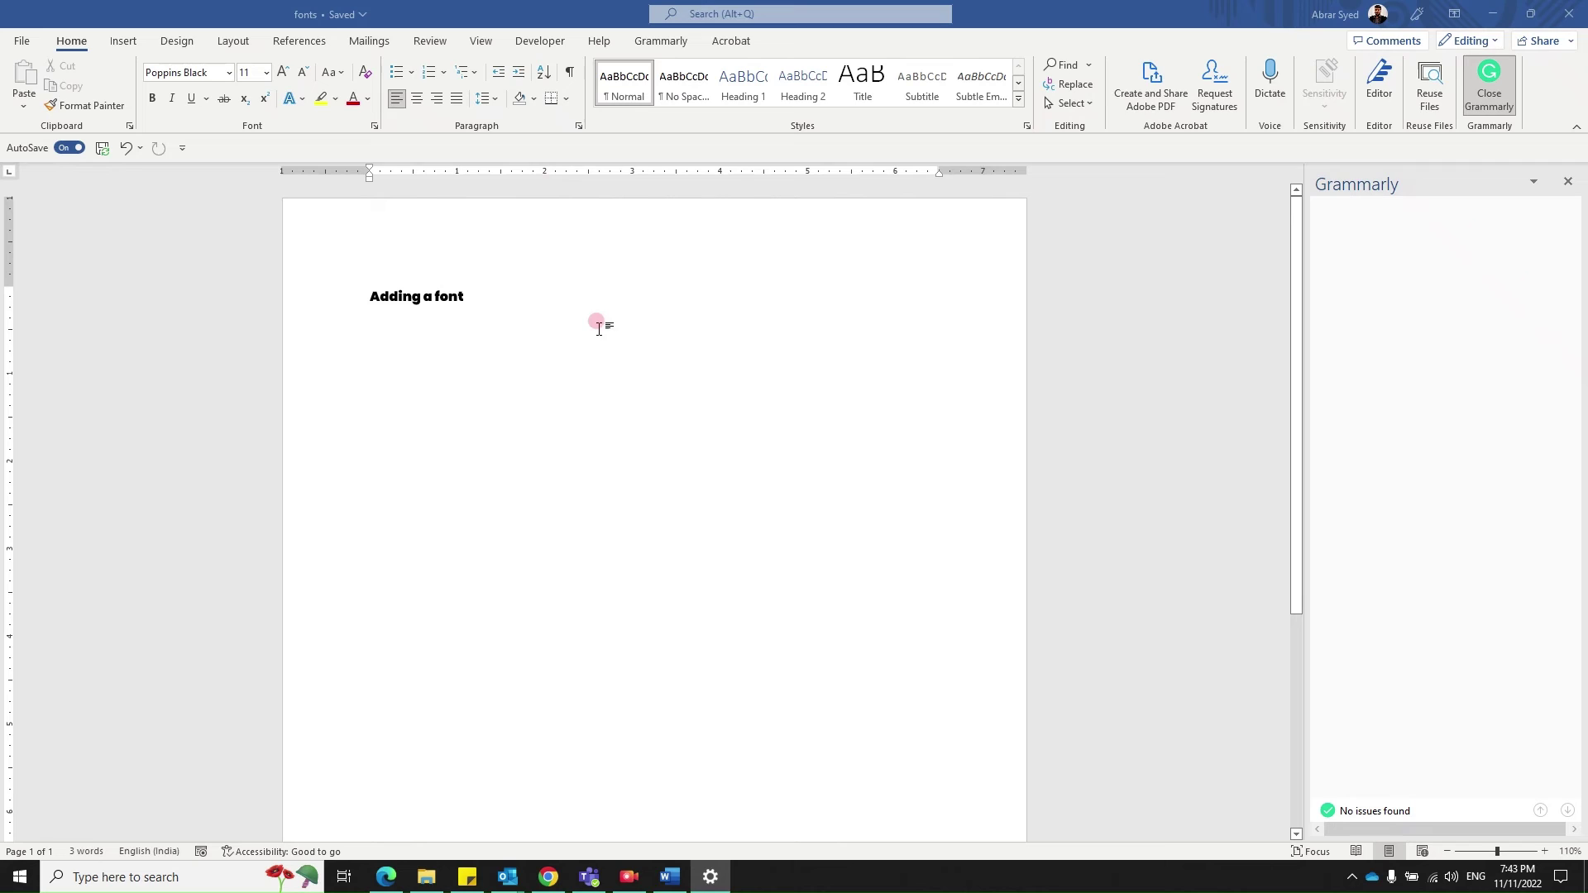
Inspect the Poppins-Black font file in the Poppins folder, leaving no files selected.
left_click(513, 292)
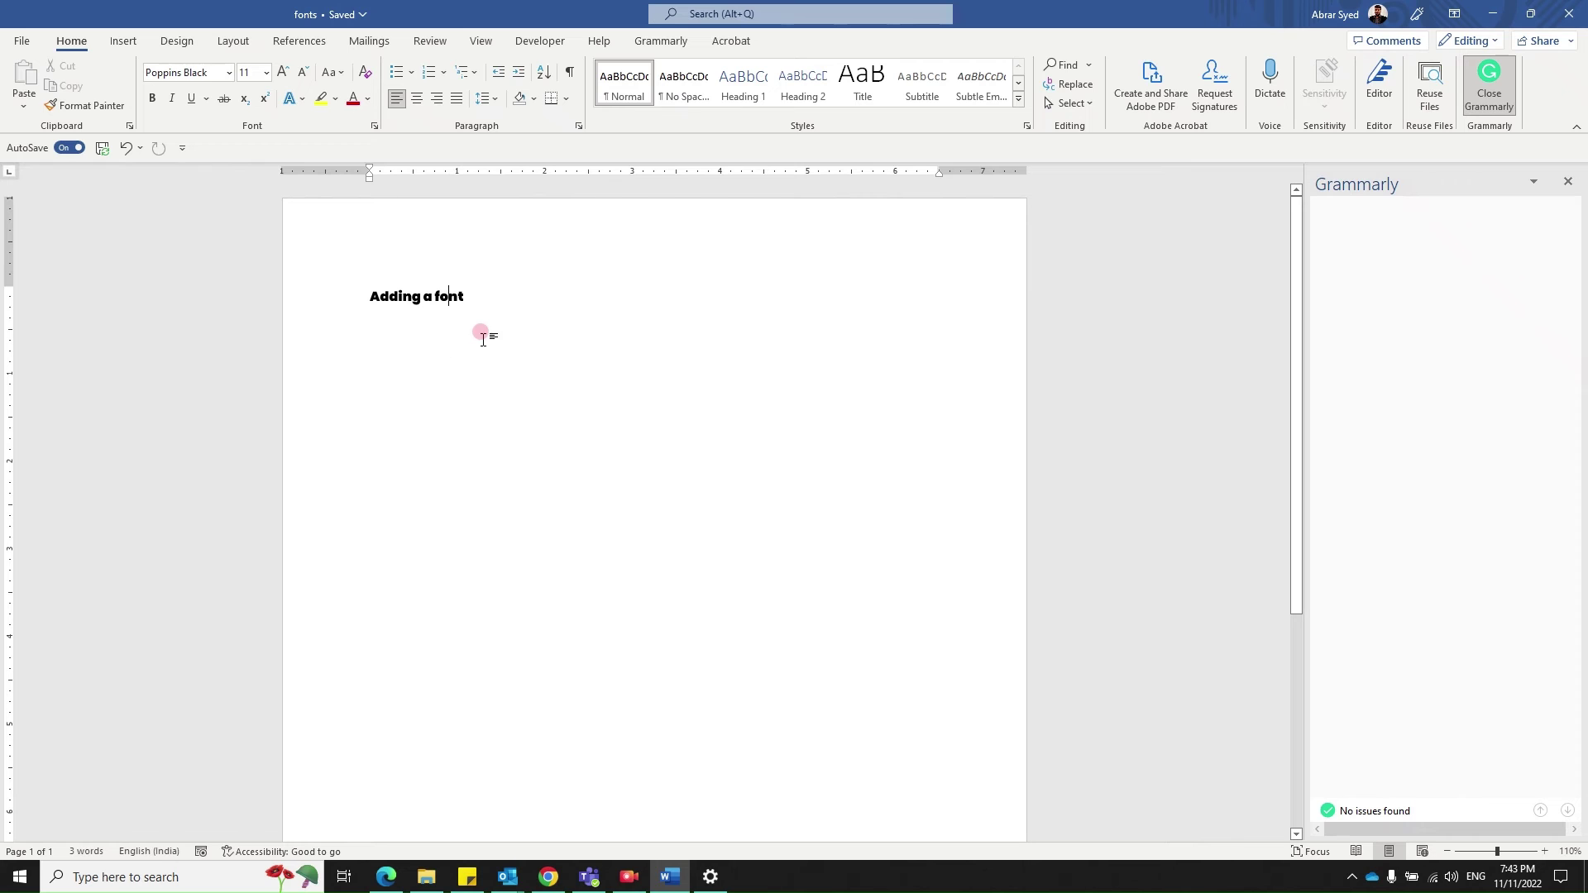
left_click(426, 875)
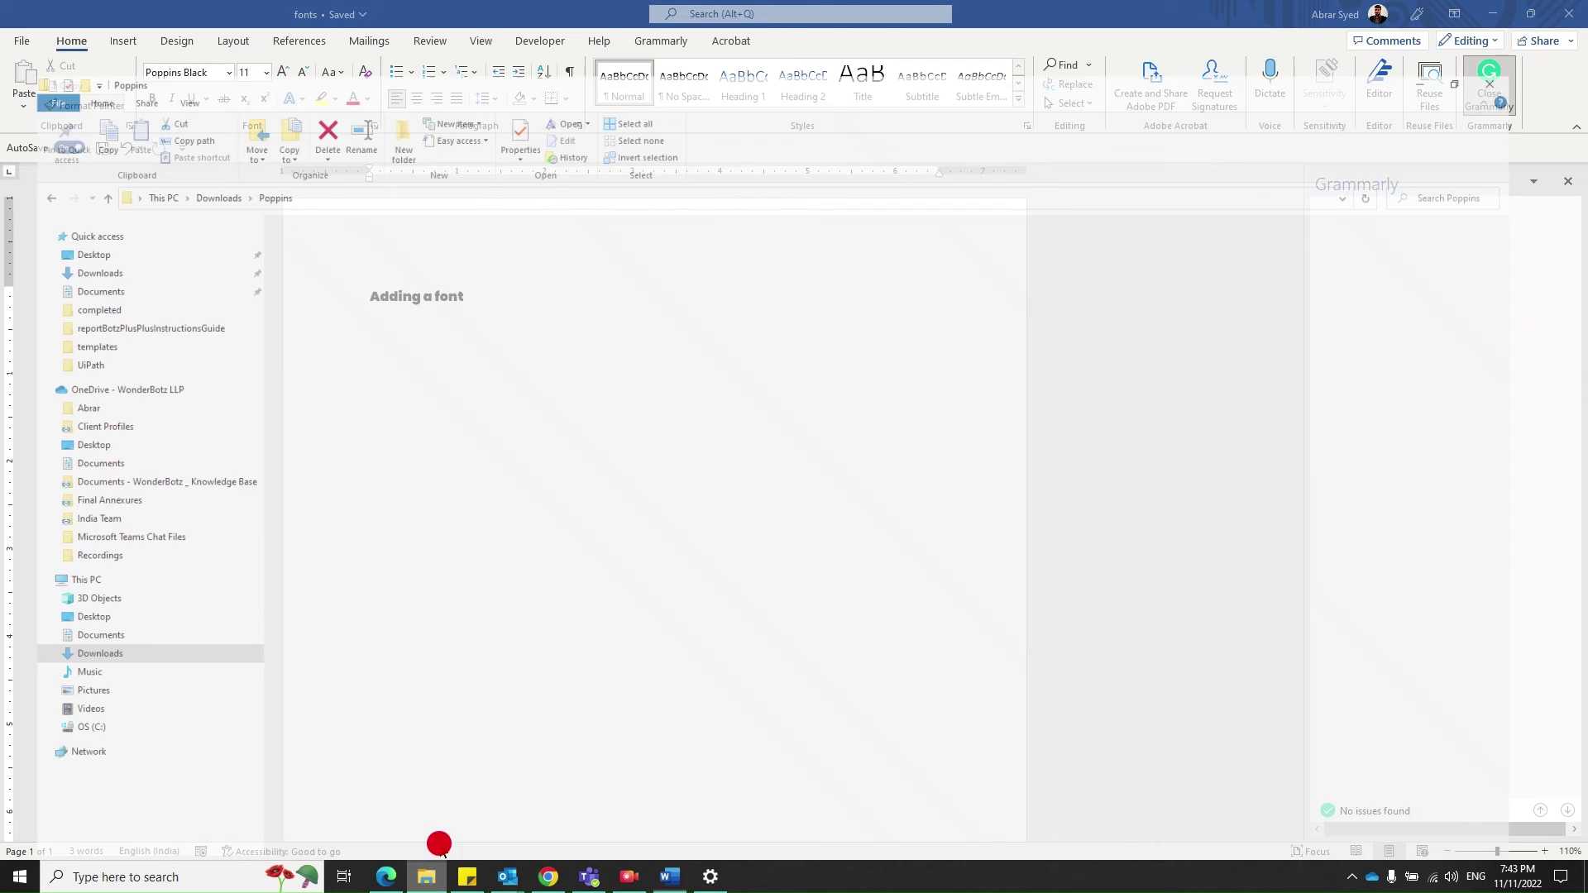
left_click(496, 523)
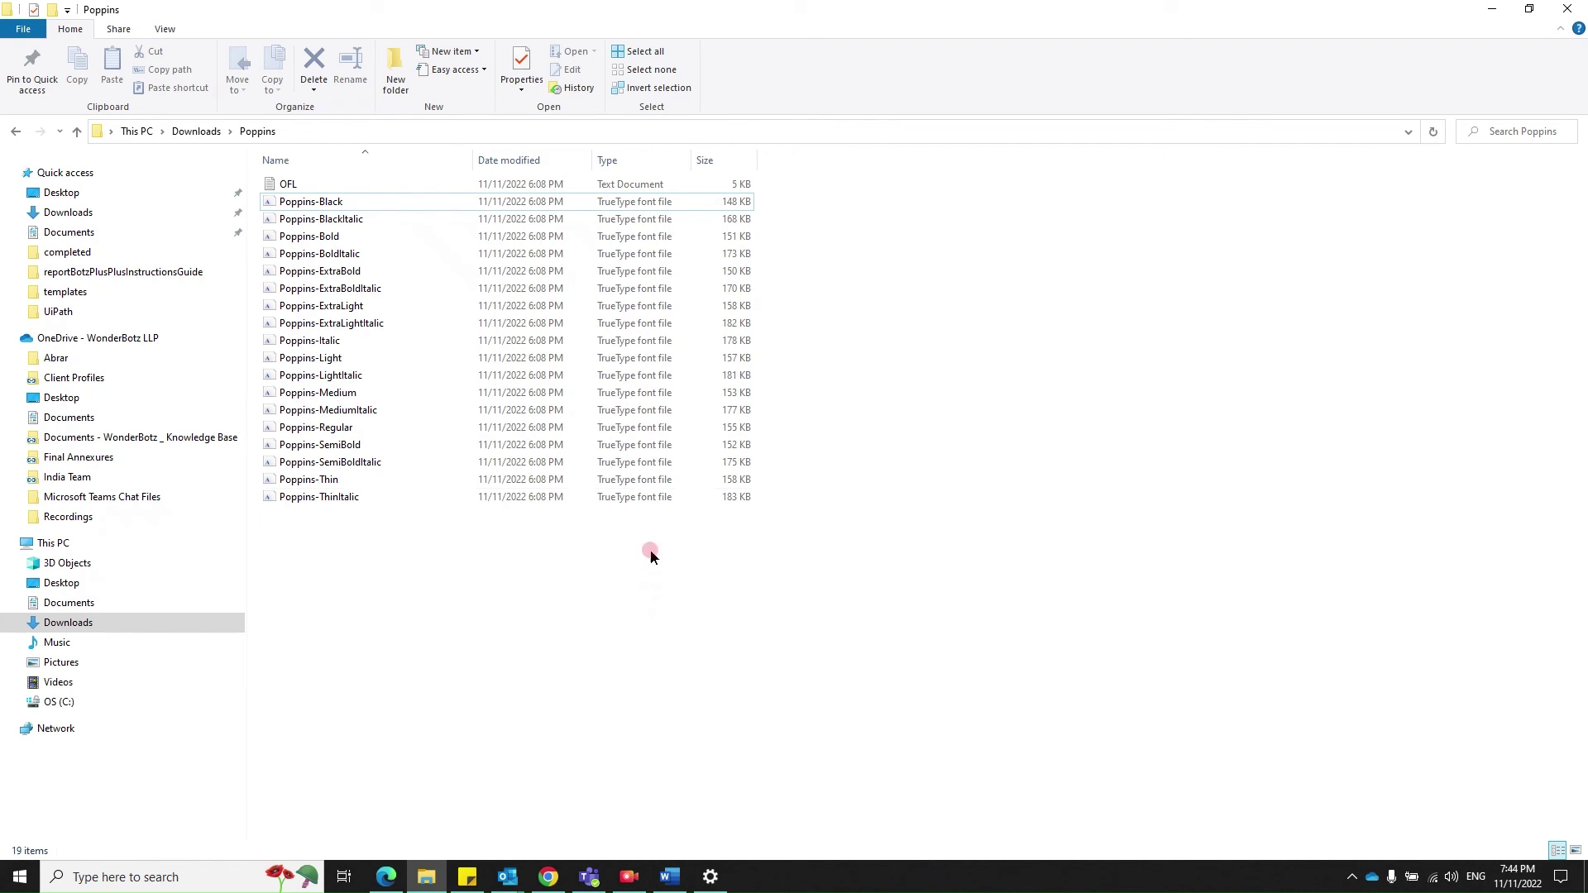
left_click(321, 206)
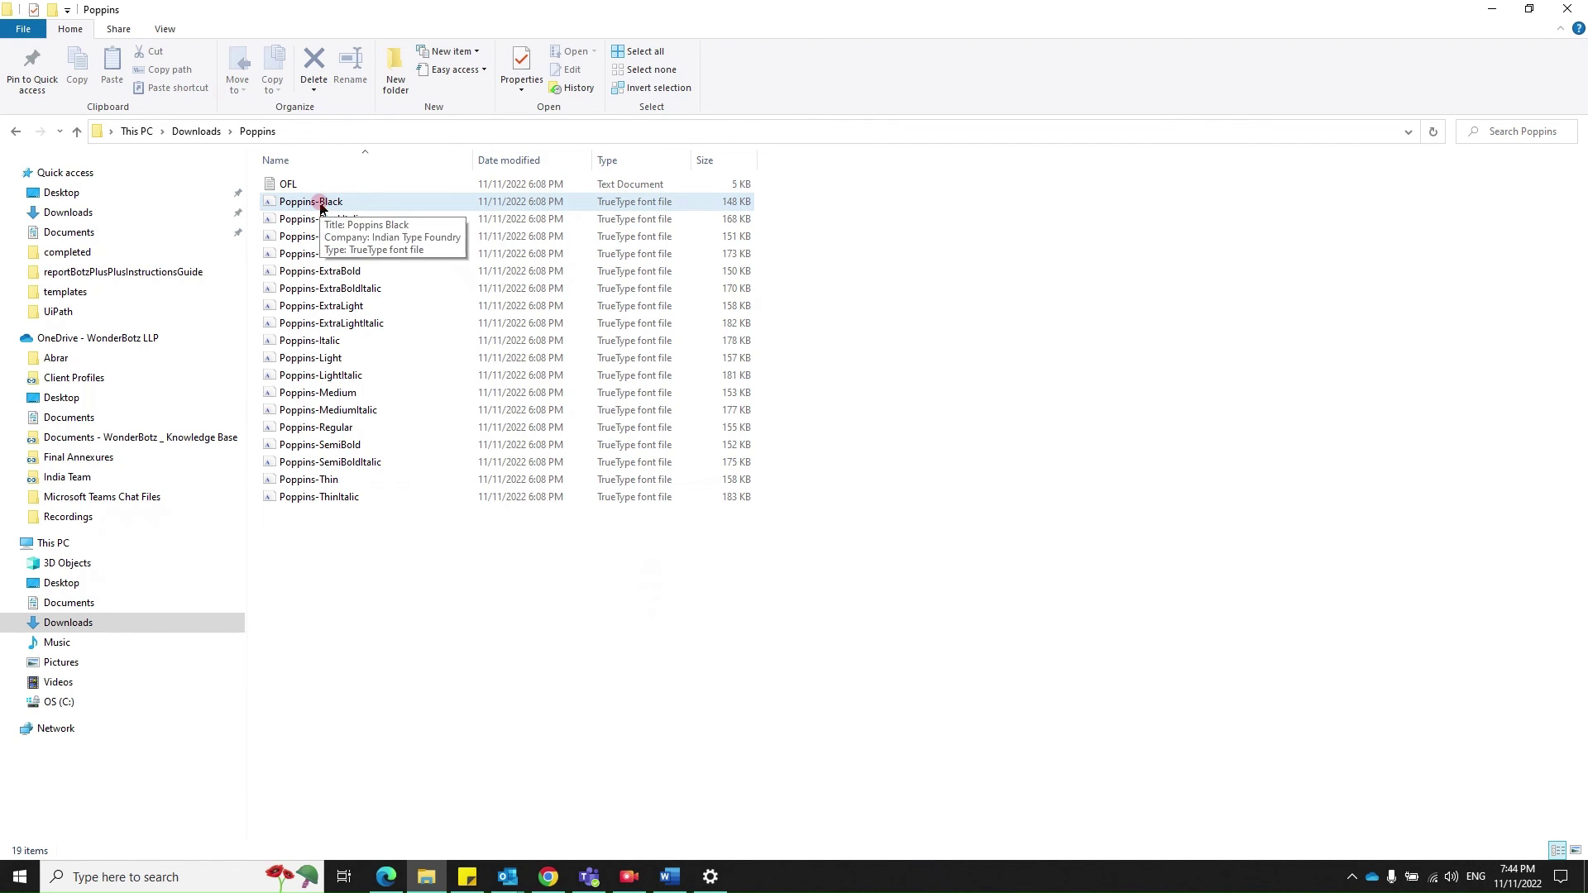
left_click(786, 686)
Return to the Word fonts document and place the cursor after the 'Adding a font' line.
left_click(670, 879)
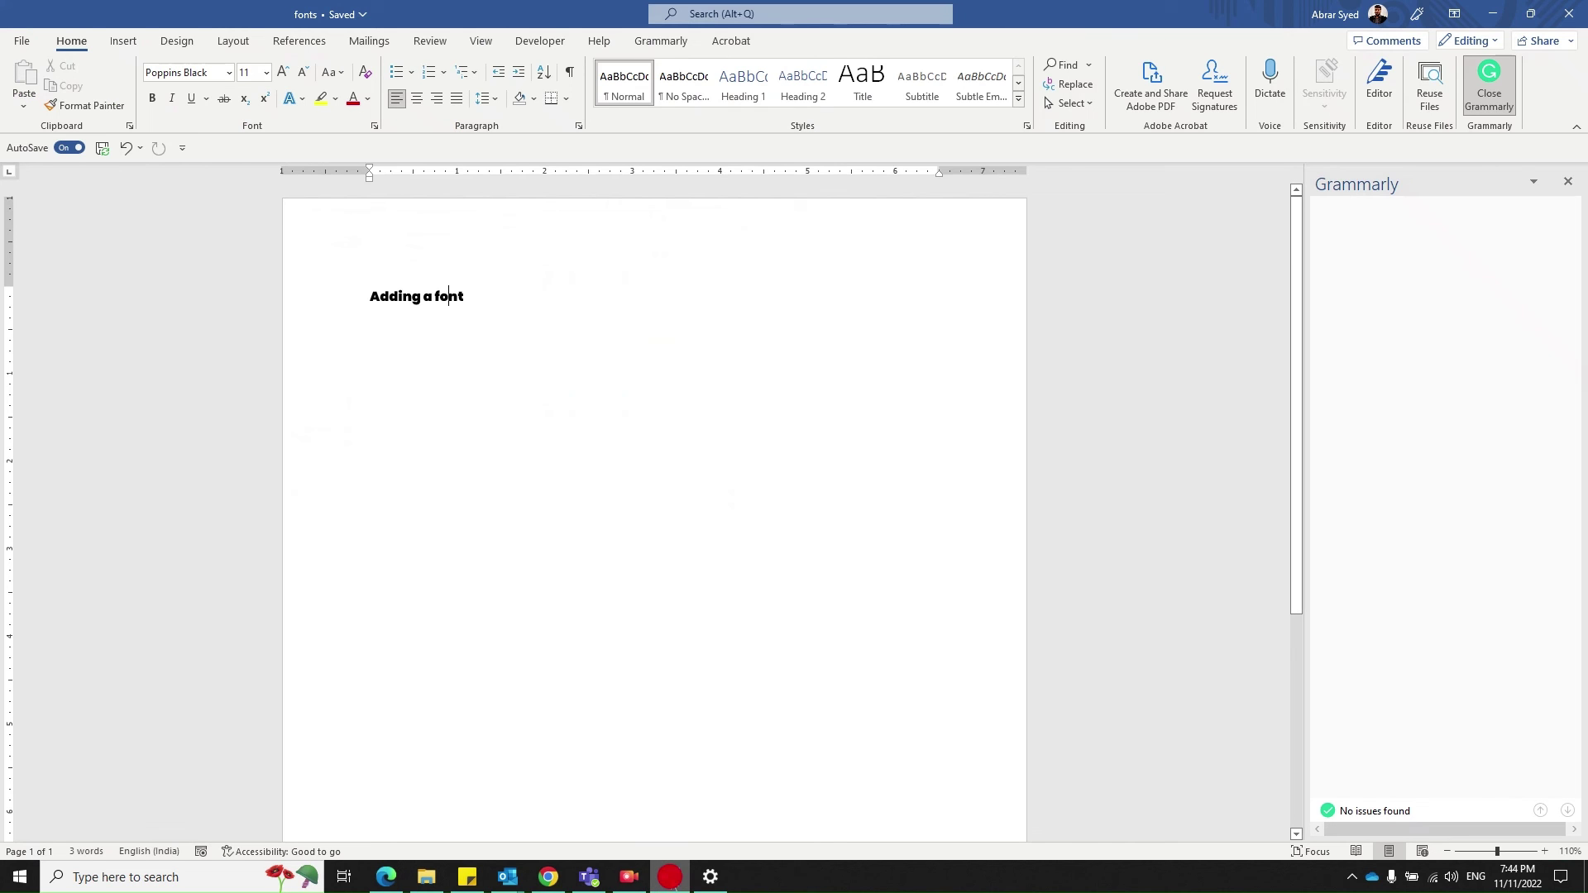
left_click(465, 298)
left_click(504, 386)
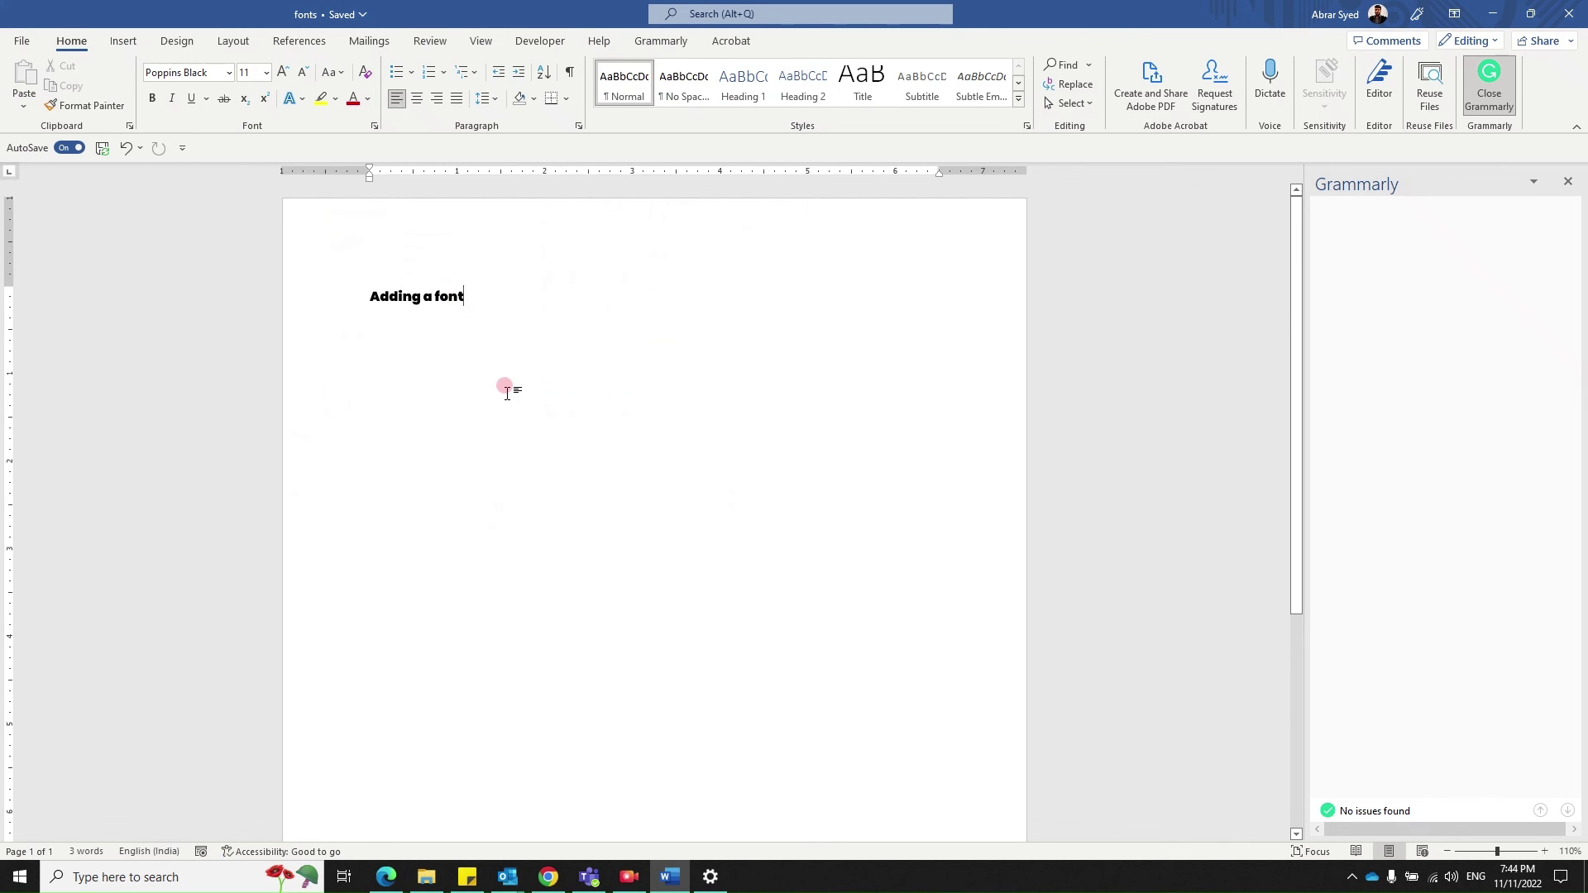